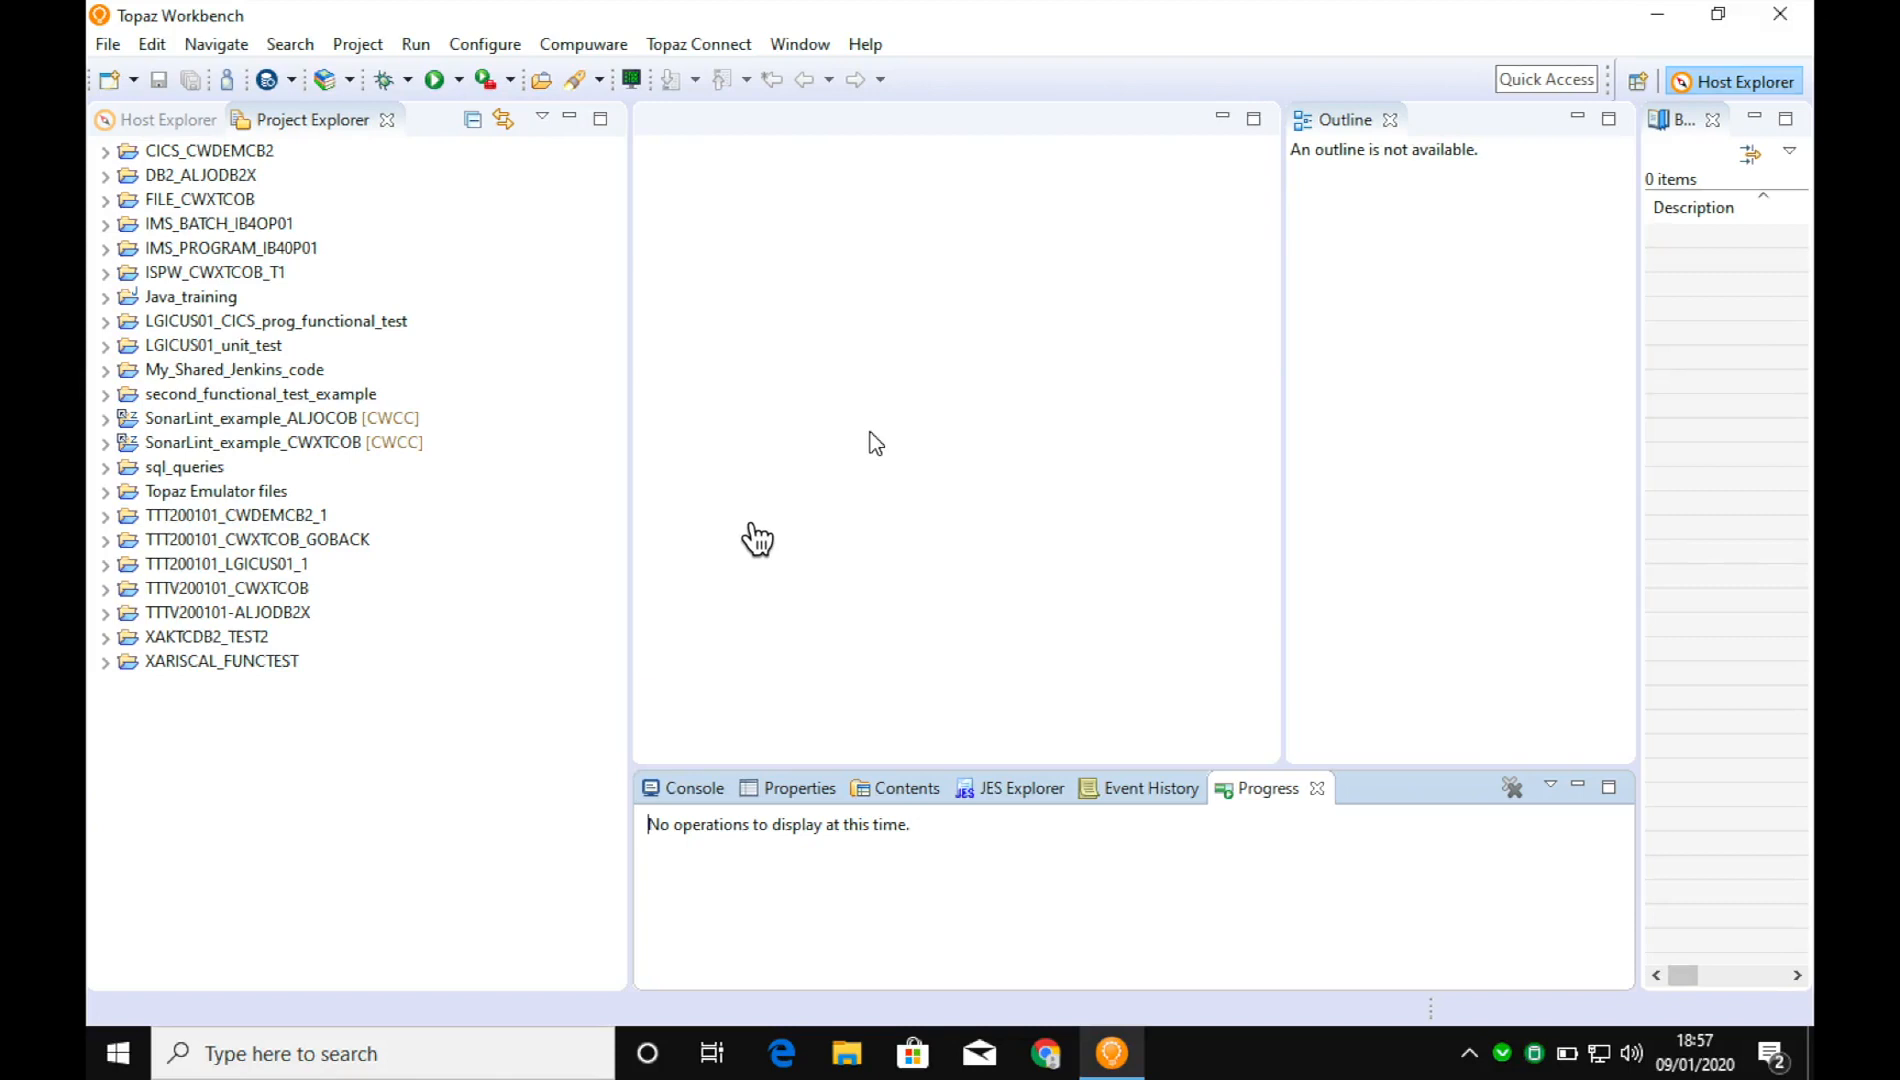
click(866, 46)
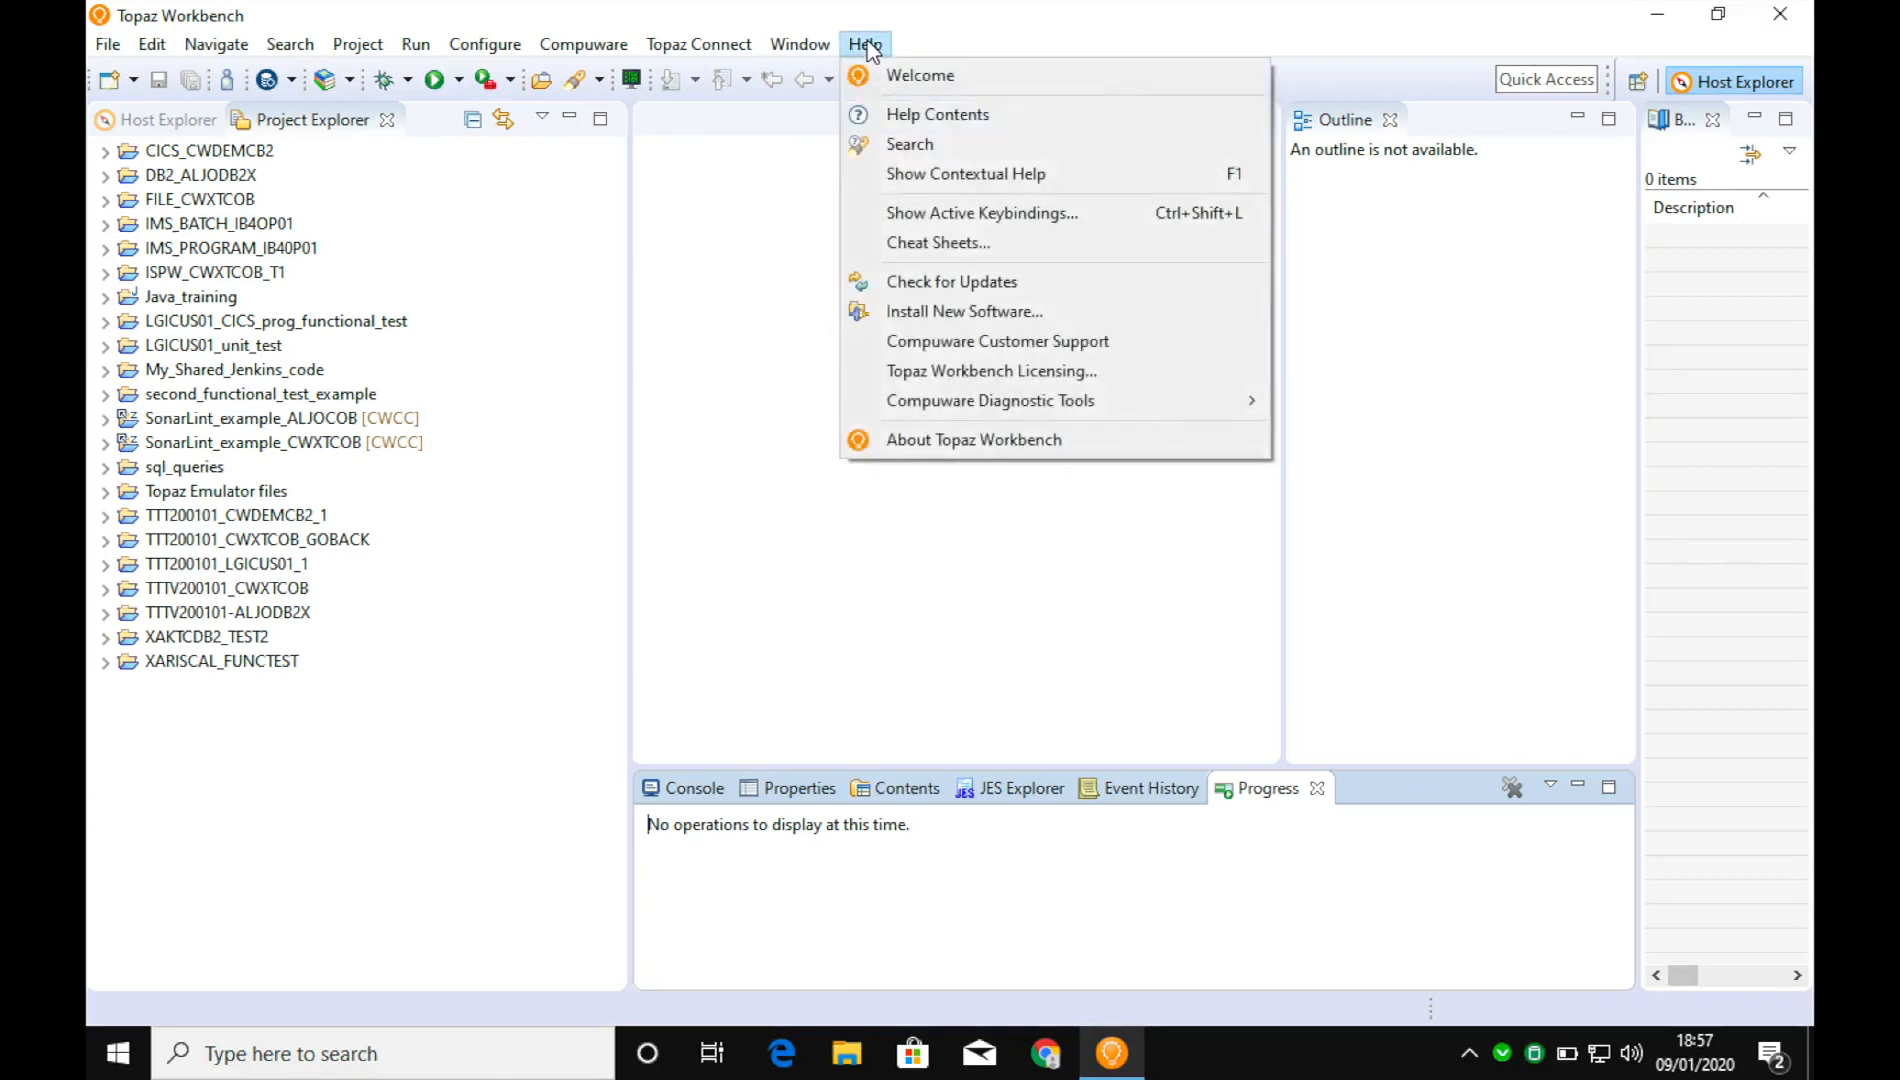
click(937, 312)
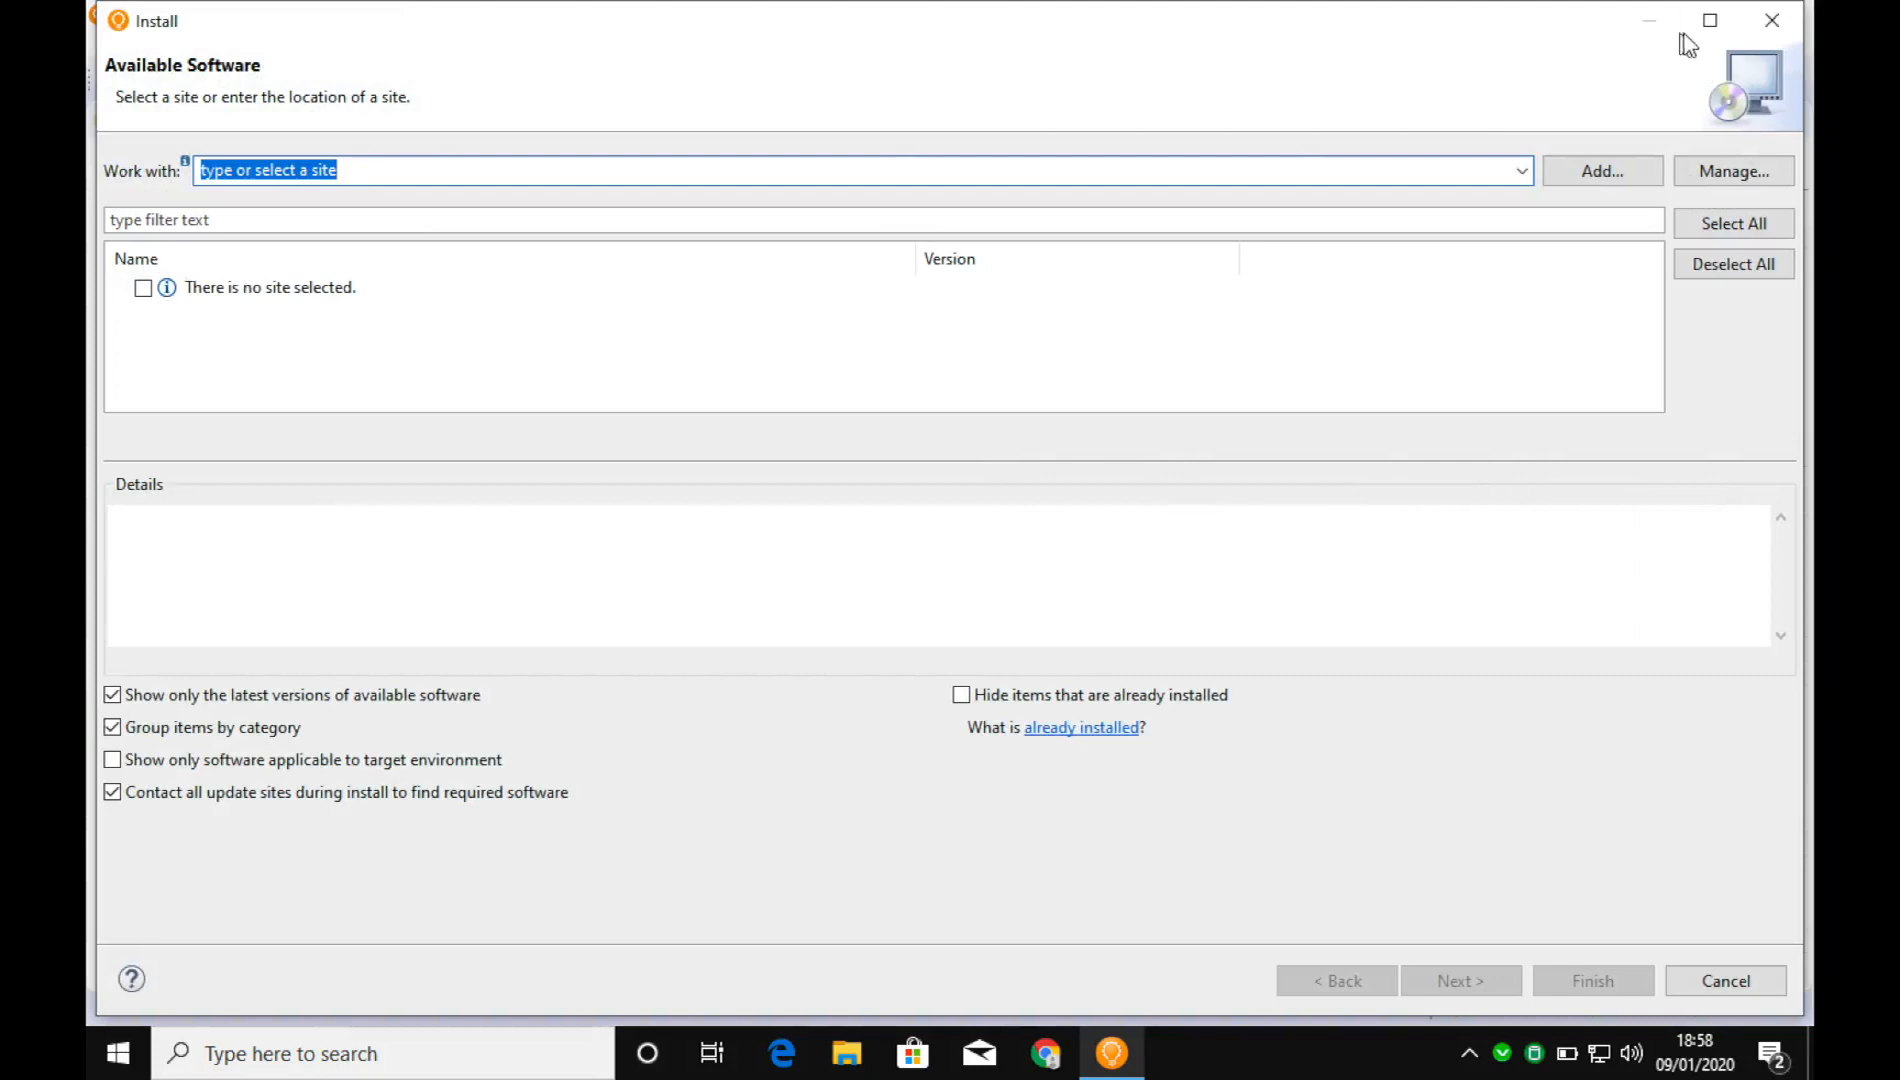
click(1710, 22)
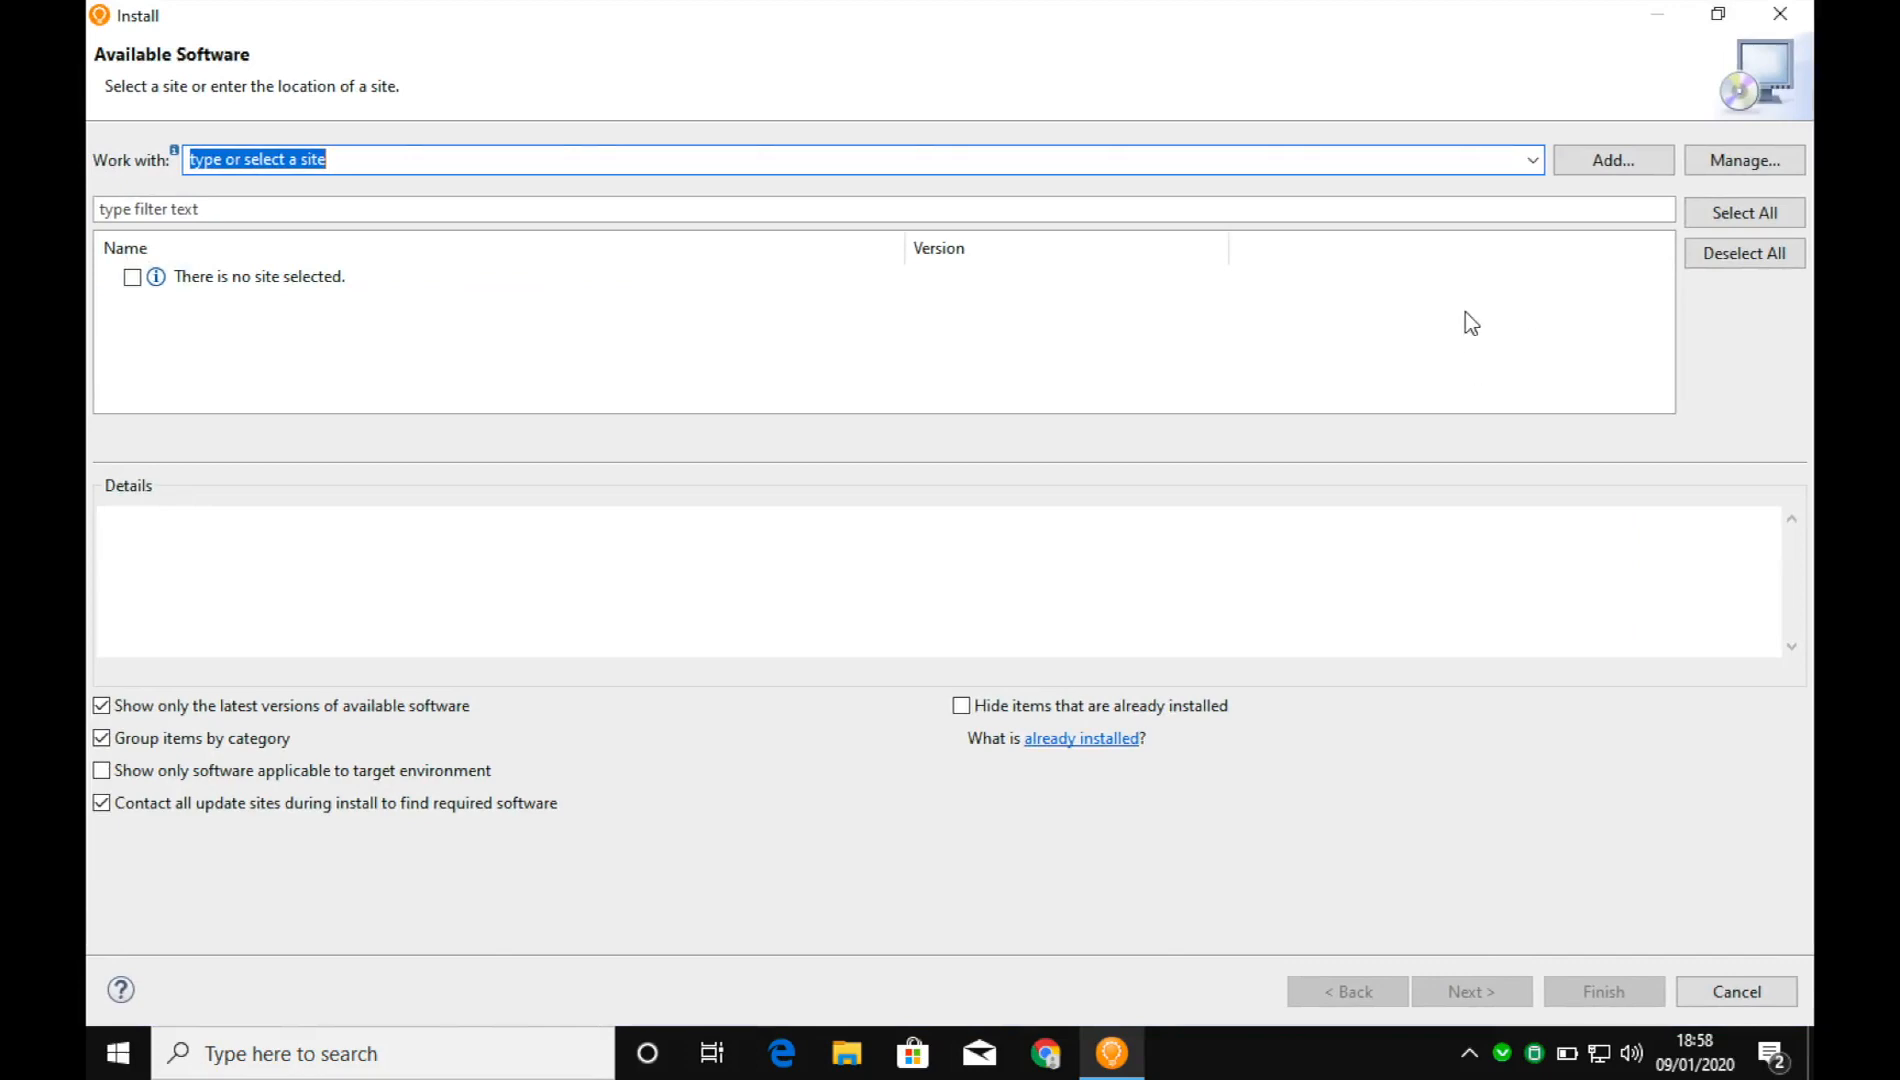
click(1532, 162)
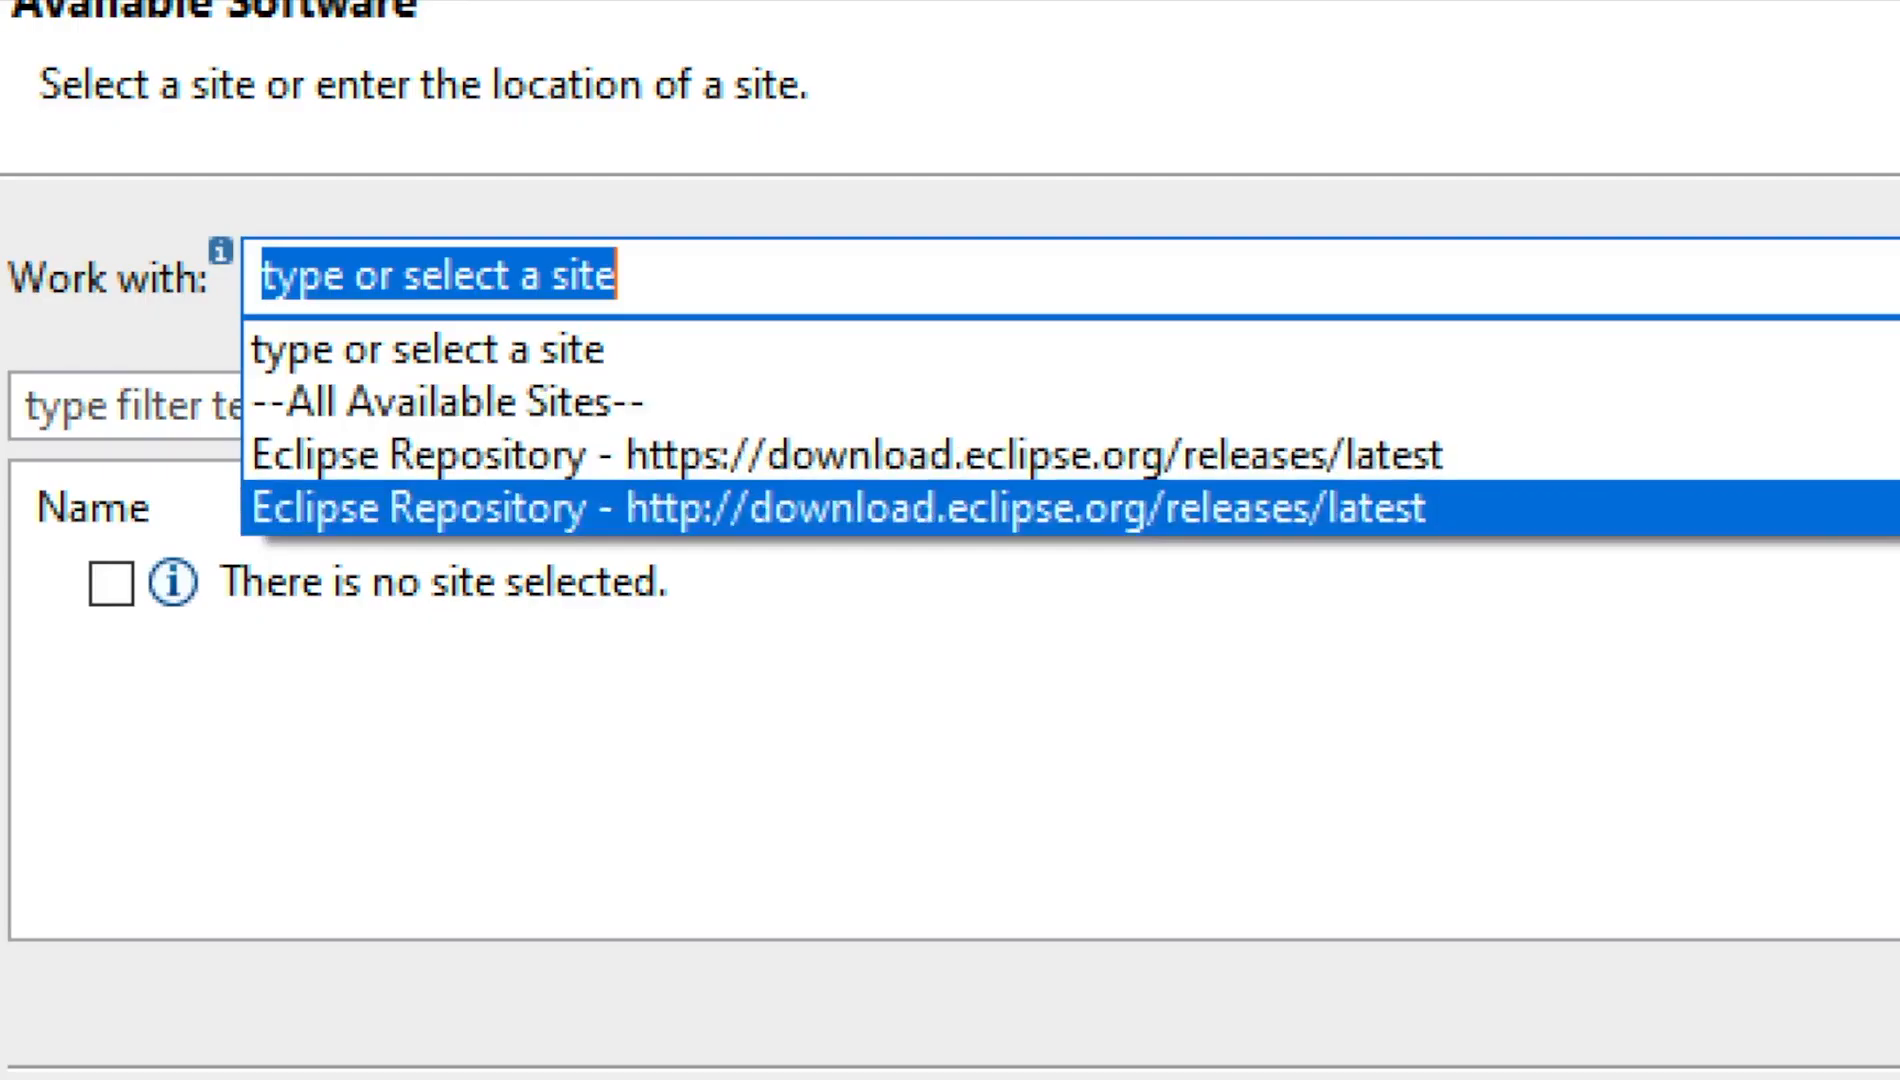
click(1437, 465)
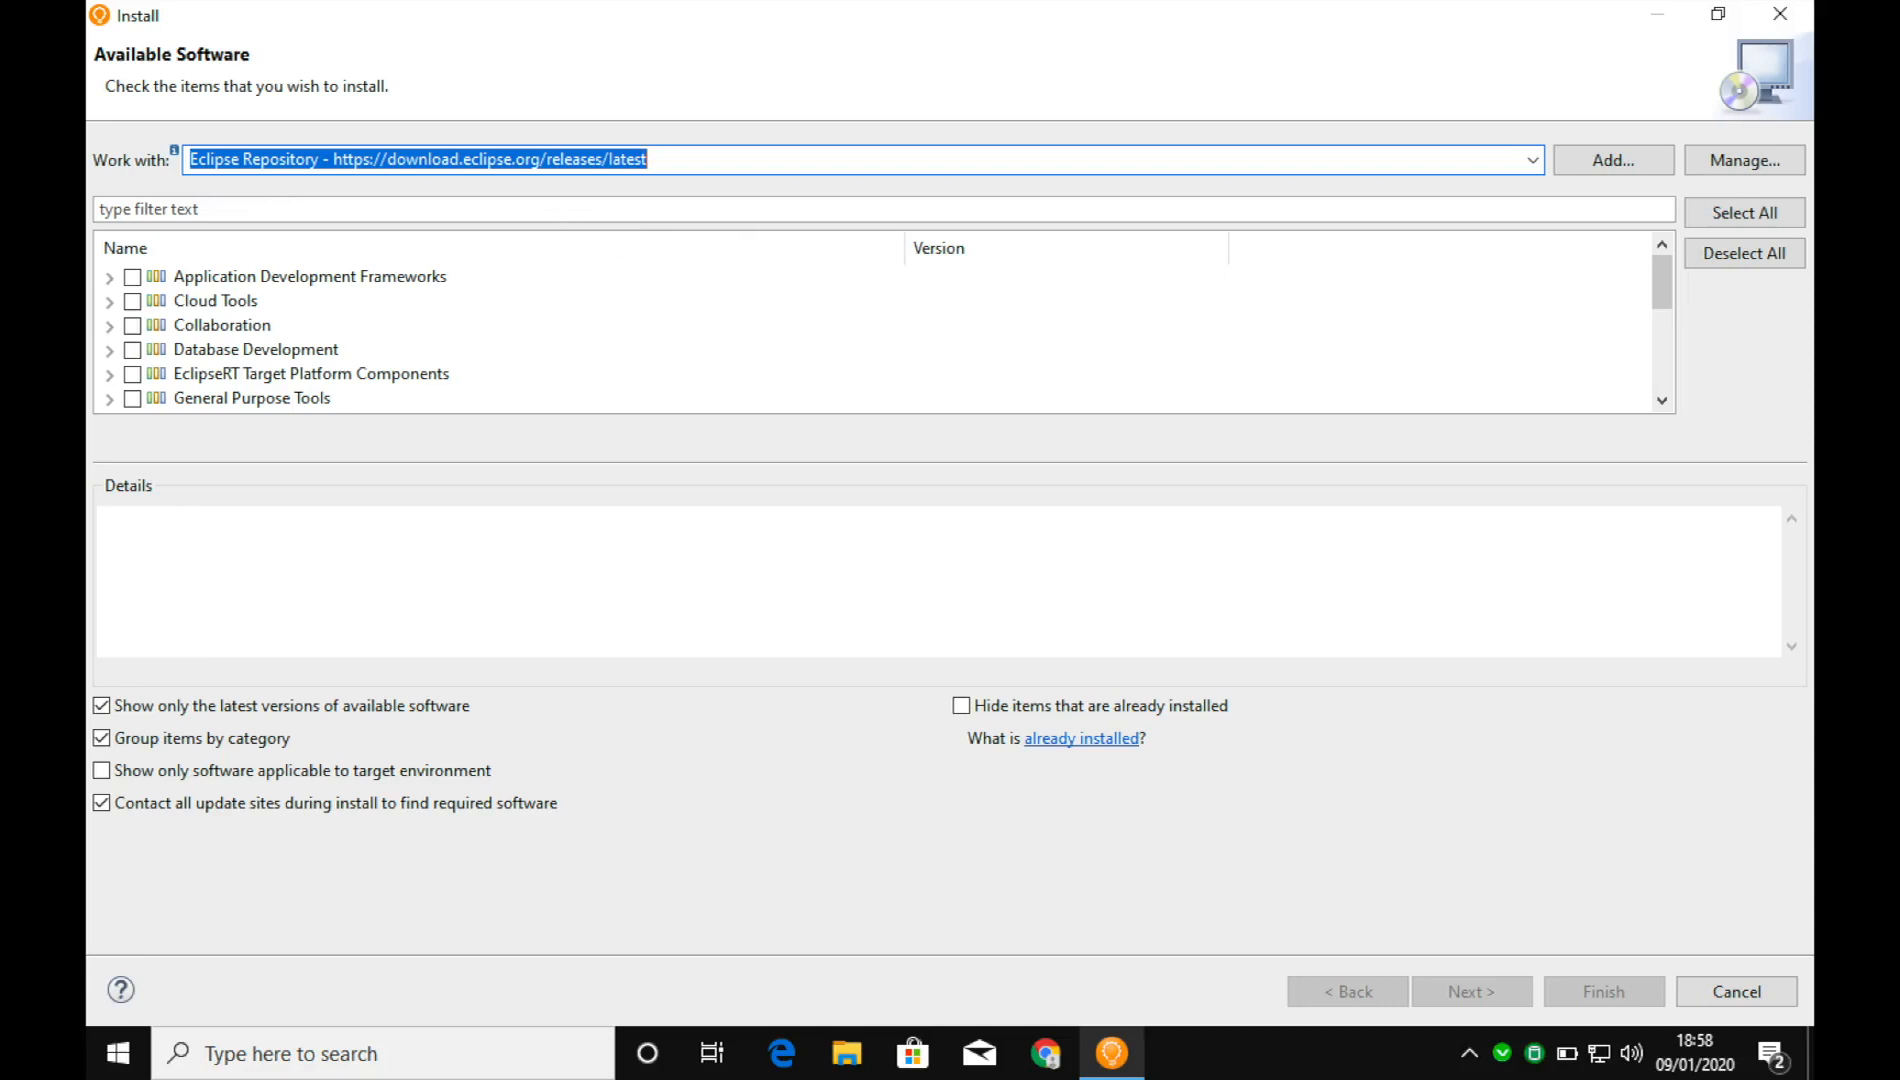
Filter the available software by "git" and select Git integration for Eclipse for installation
click(560, 210)
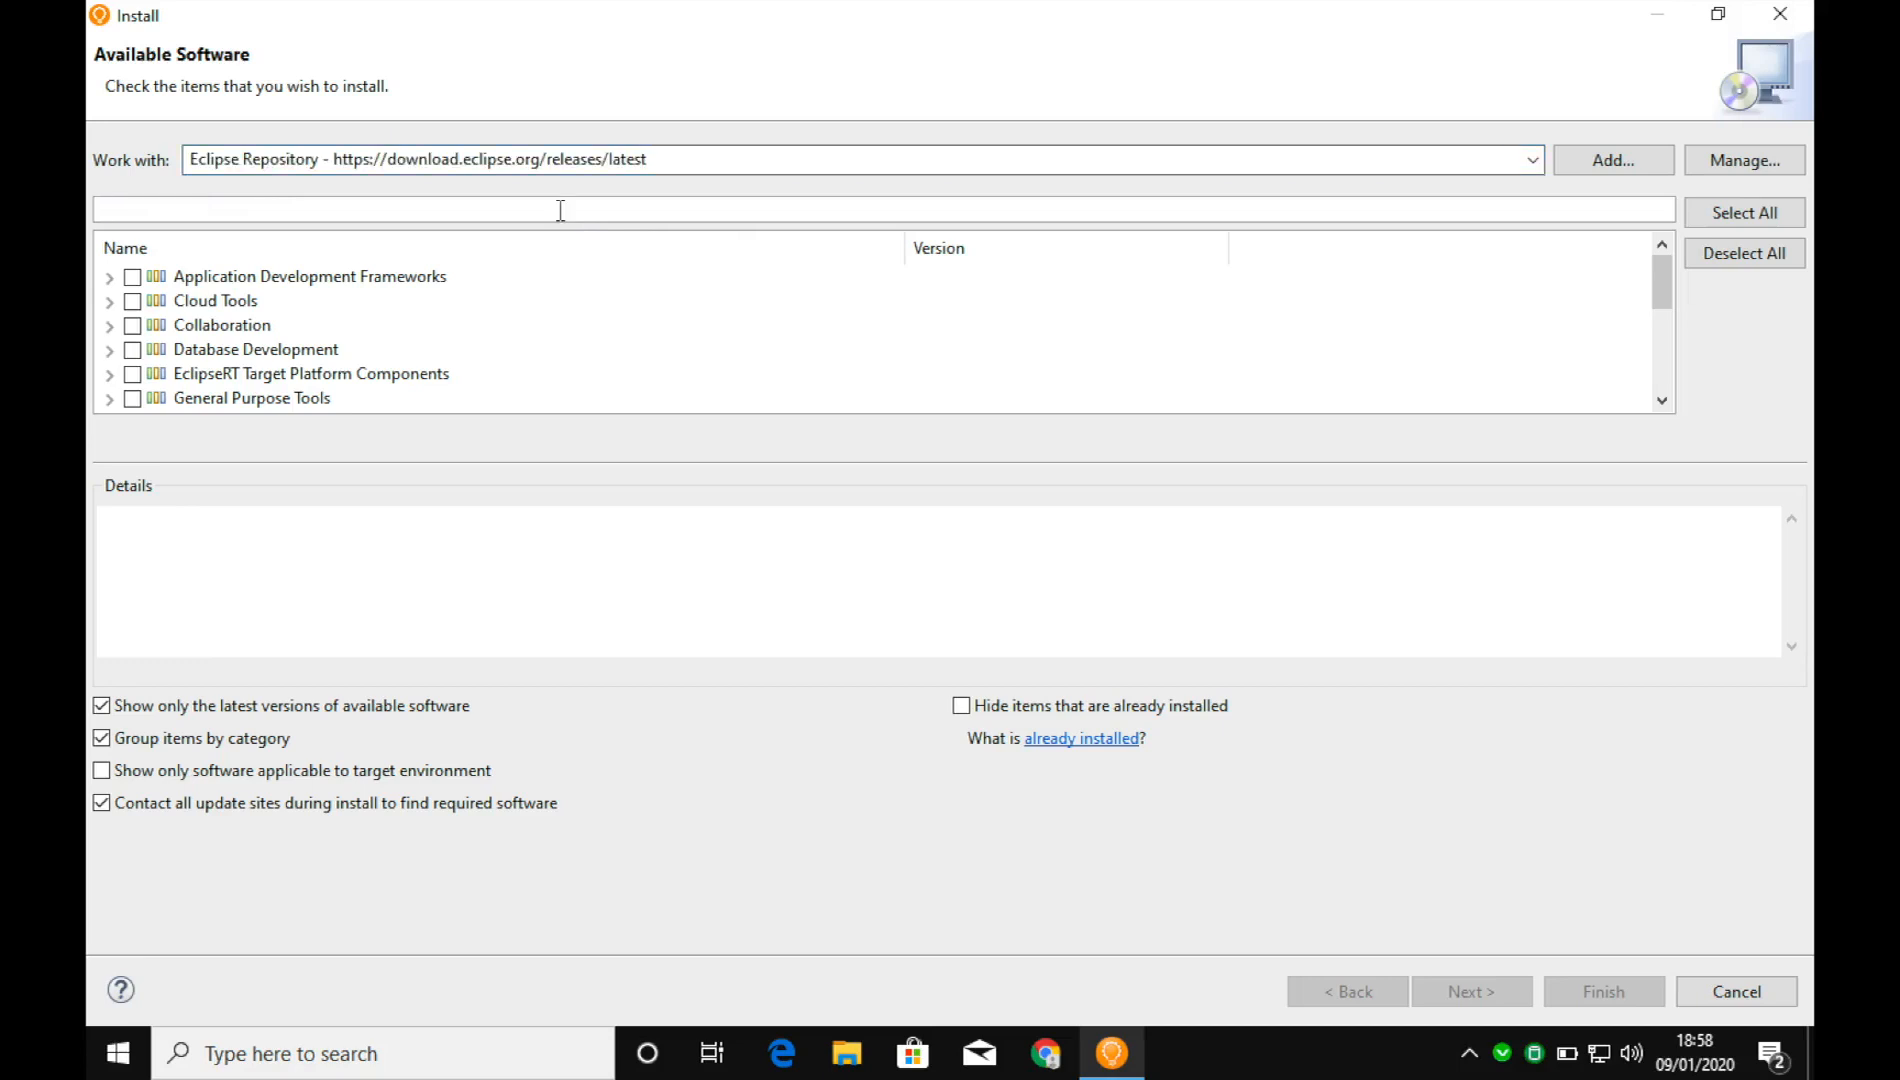
text(git)
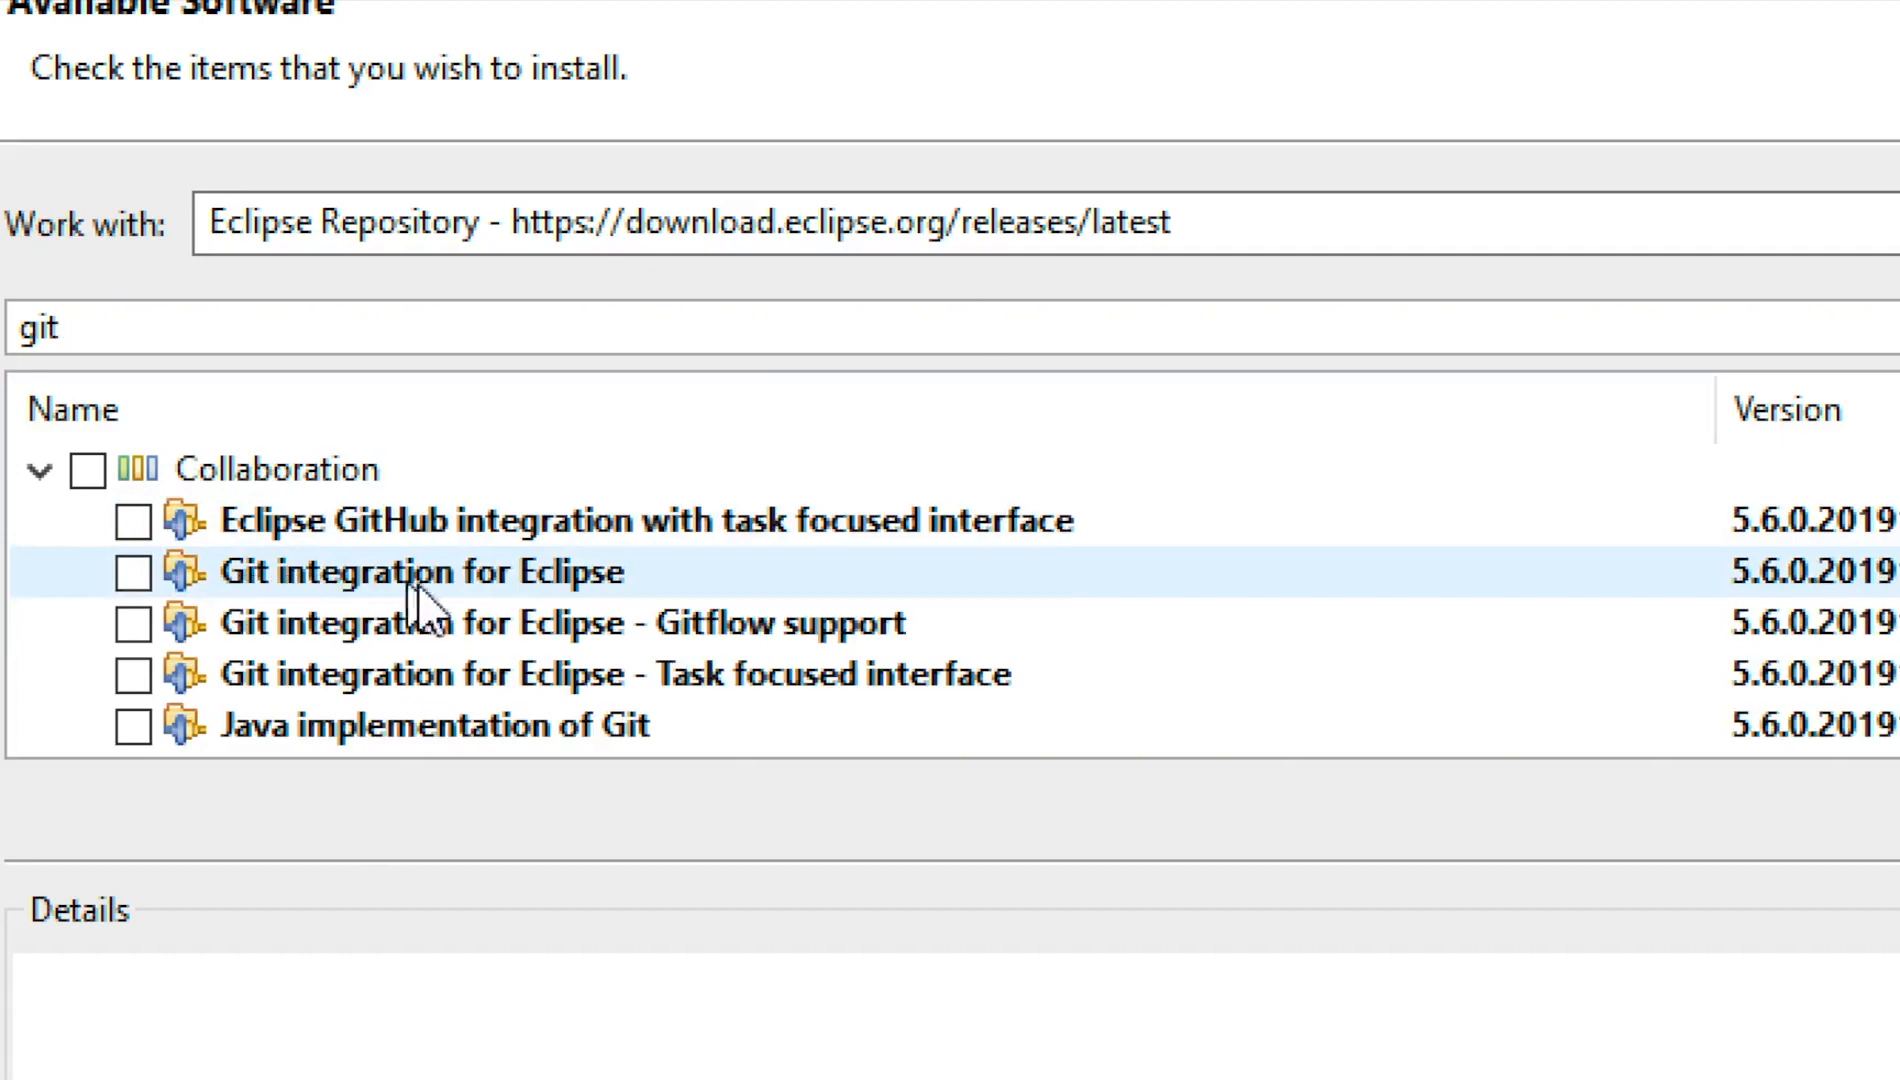
click(133, 575)
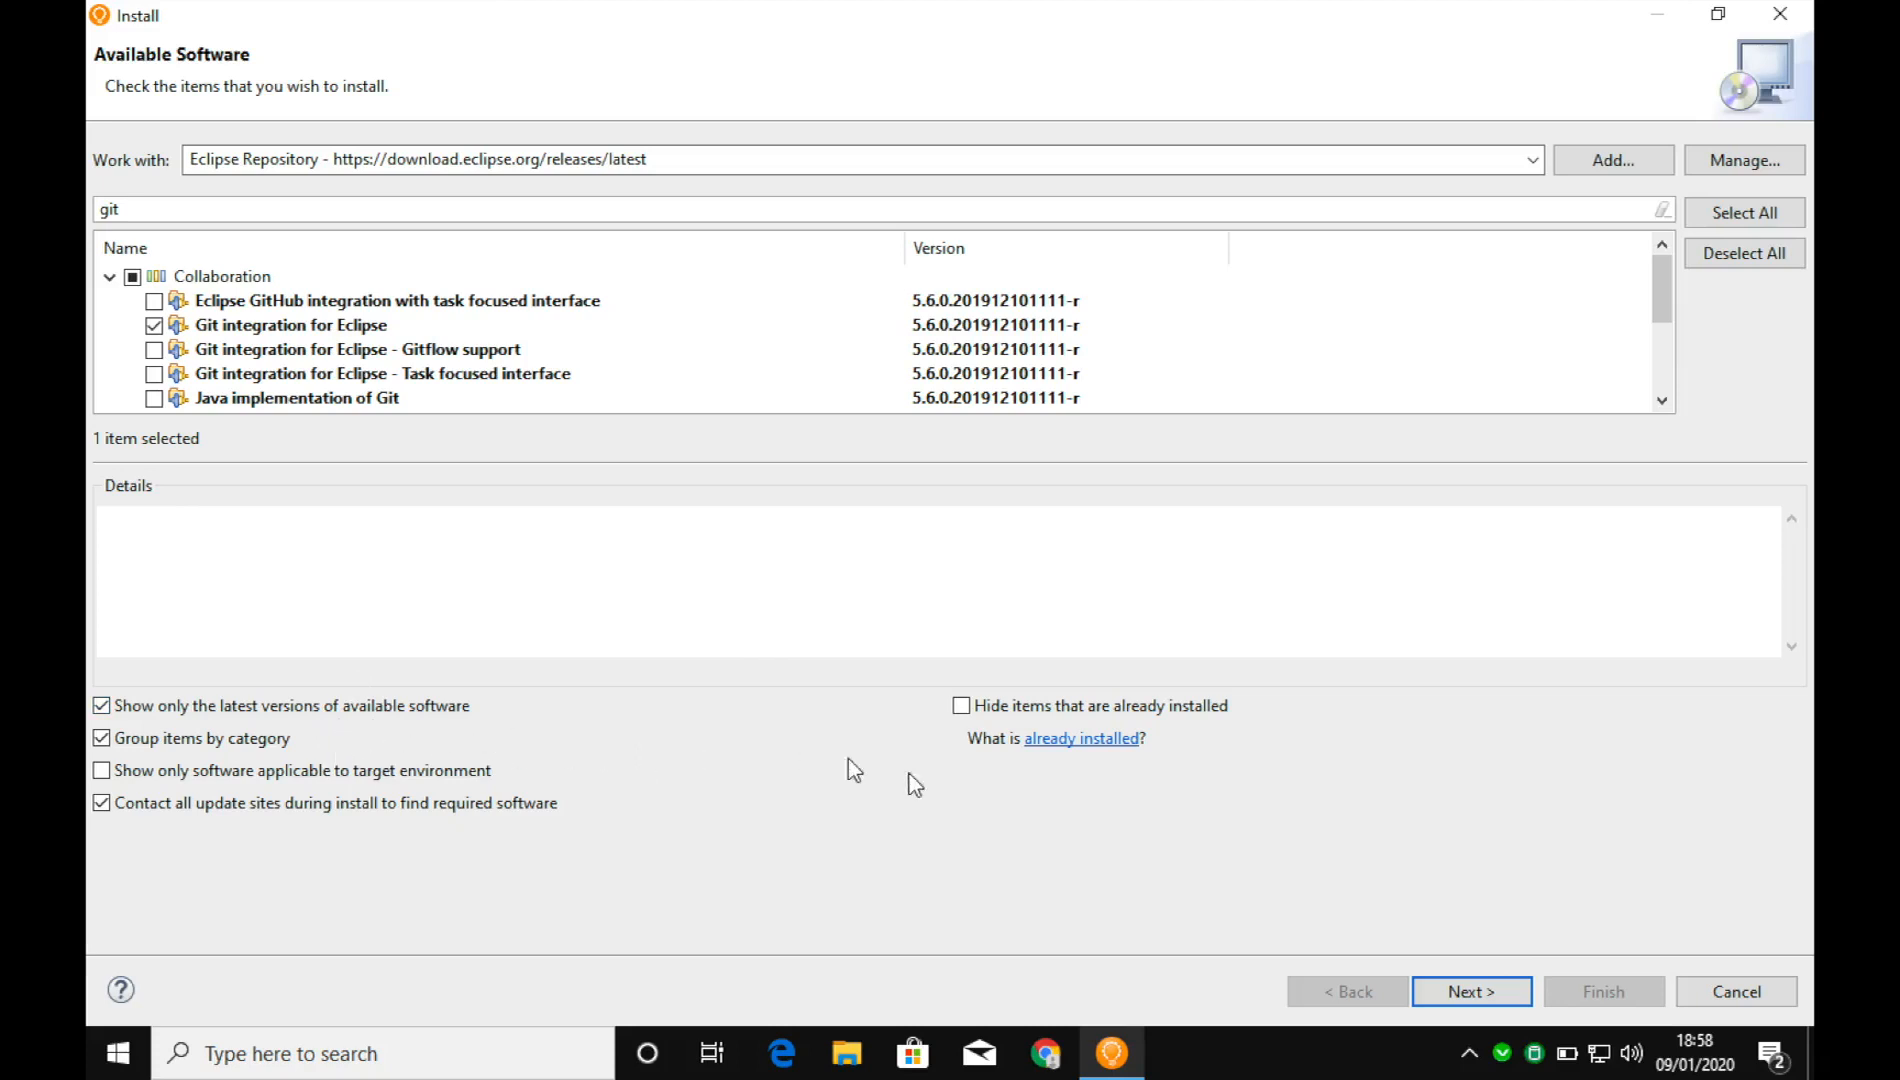
click(1466, 995)
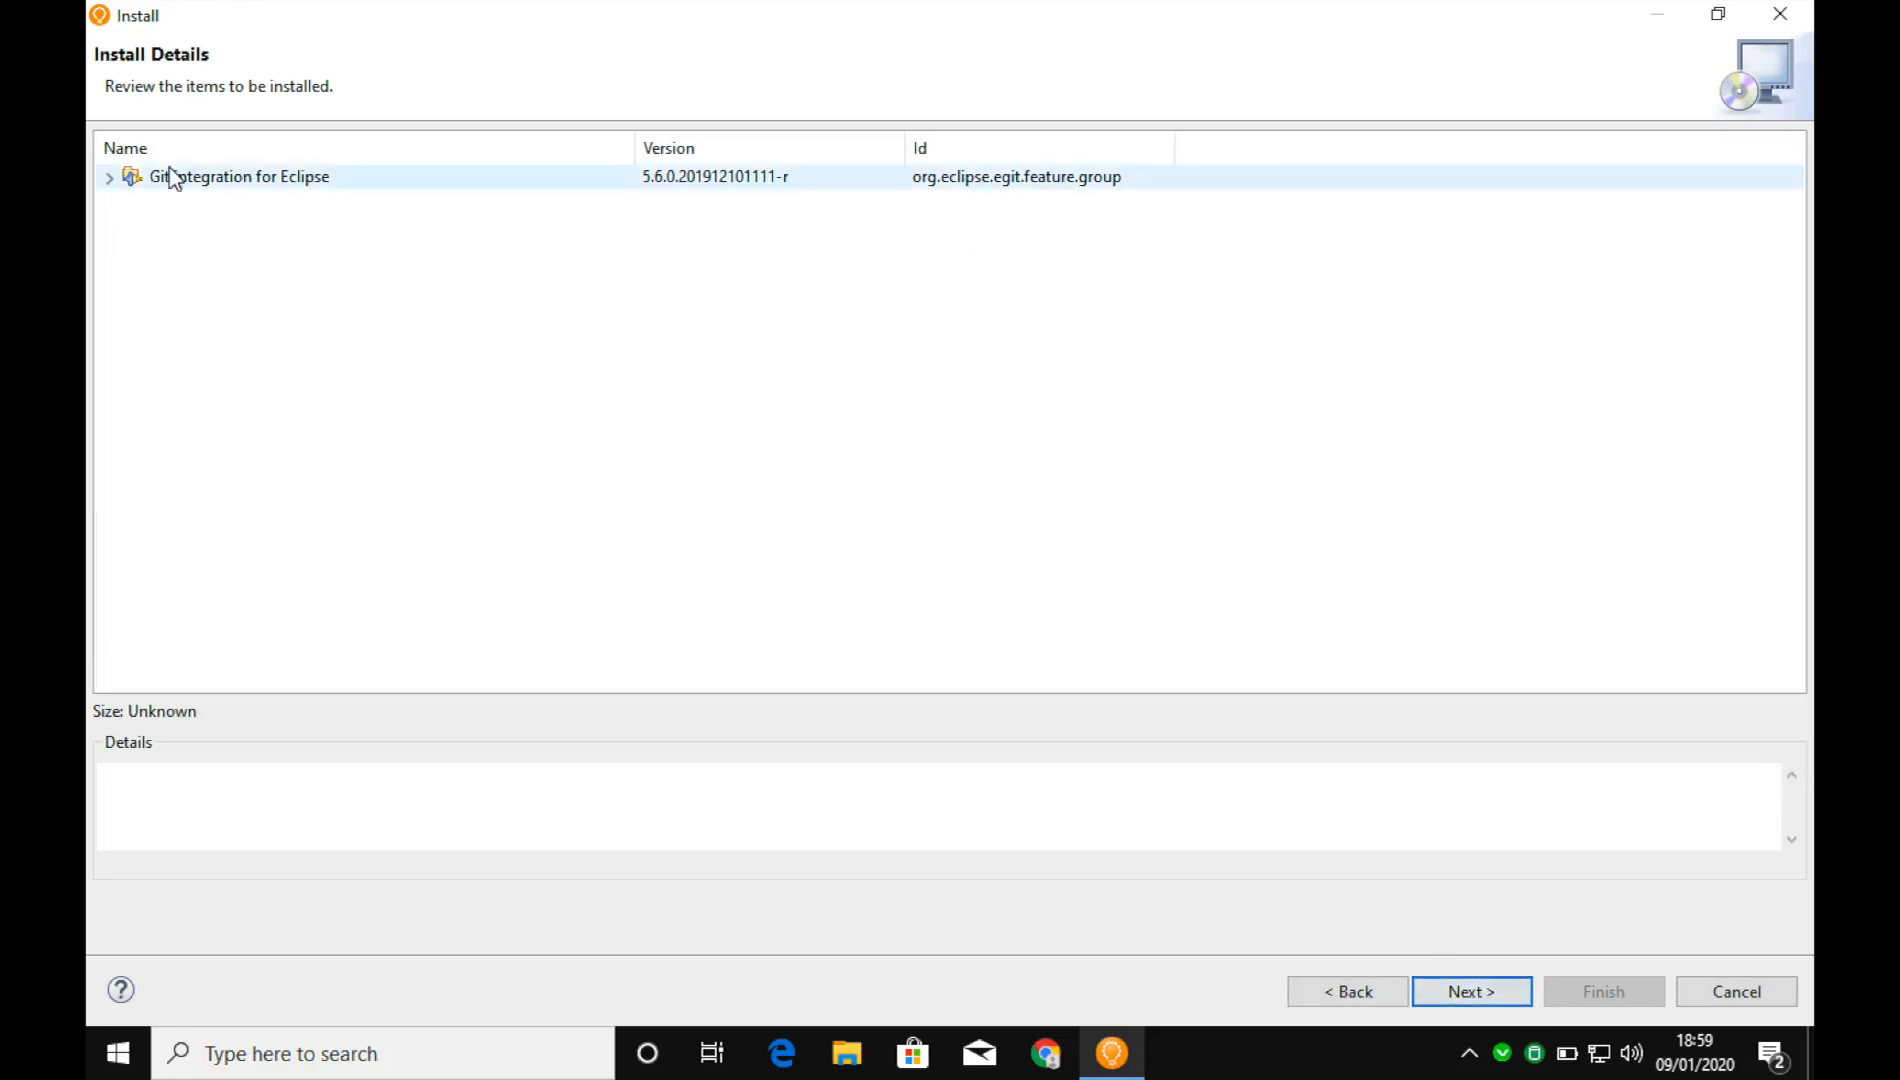
Expand Git integration for Eclipse to review its components, then accept the license agreement and start the installation
click(110, 179)
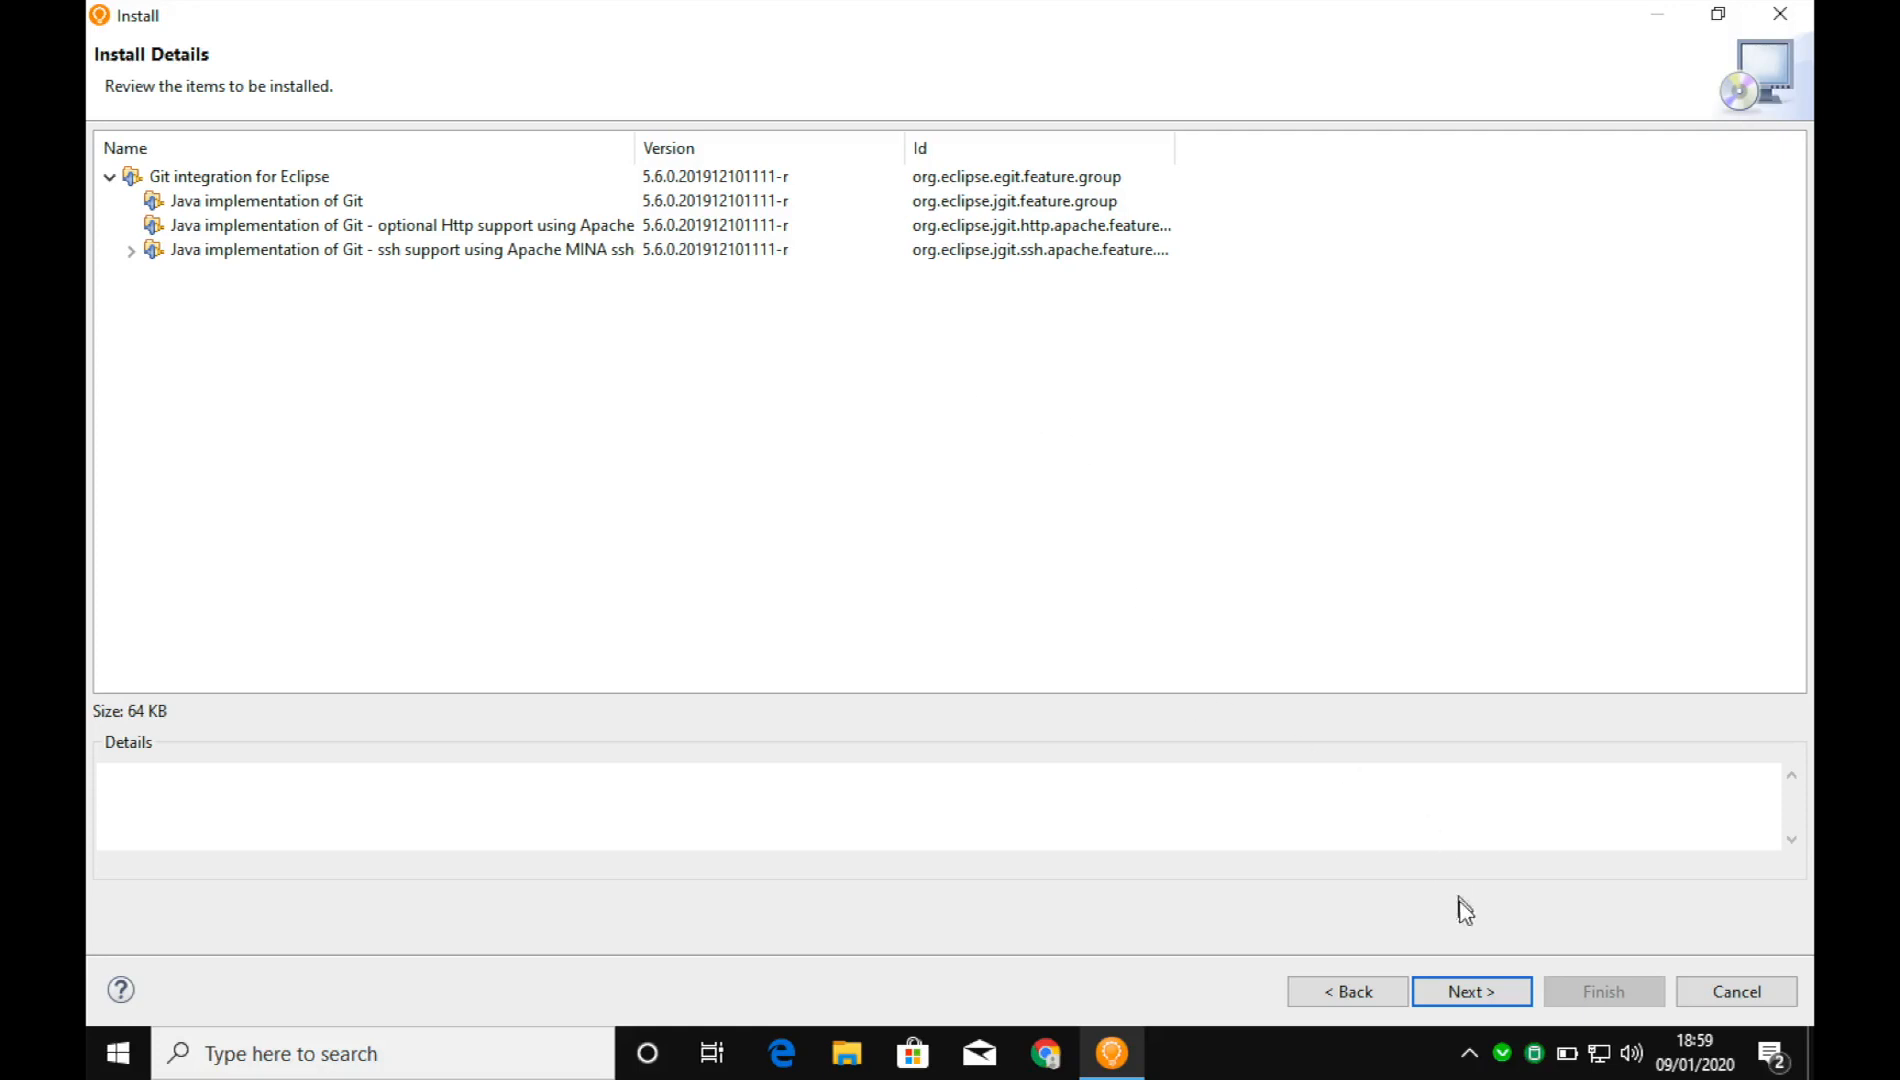
click(1464, 995)
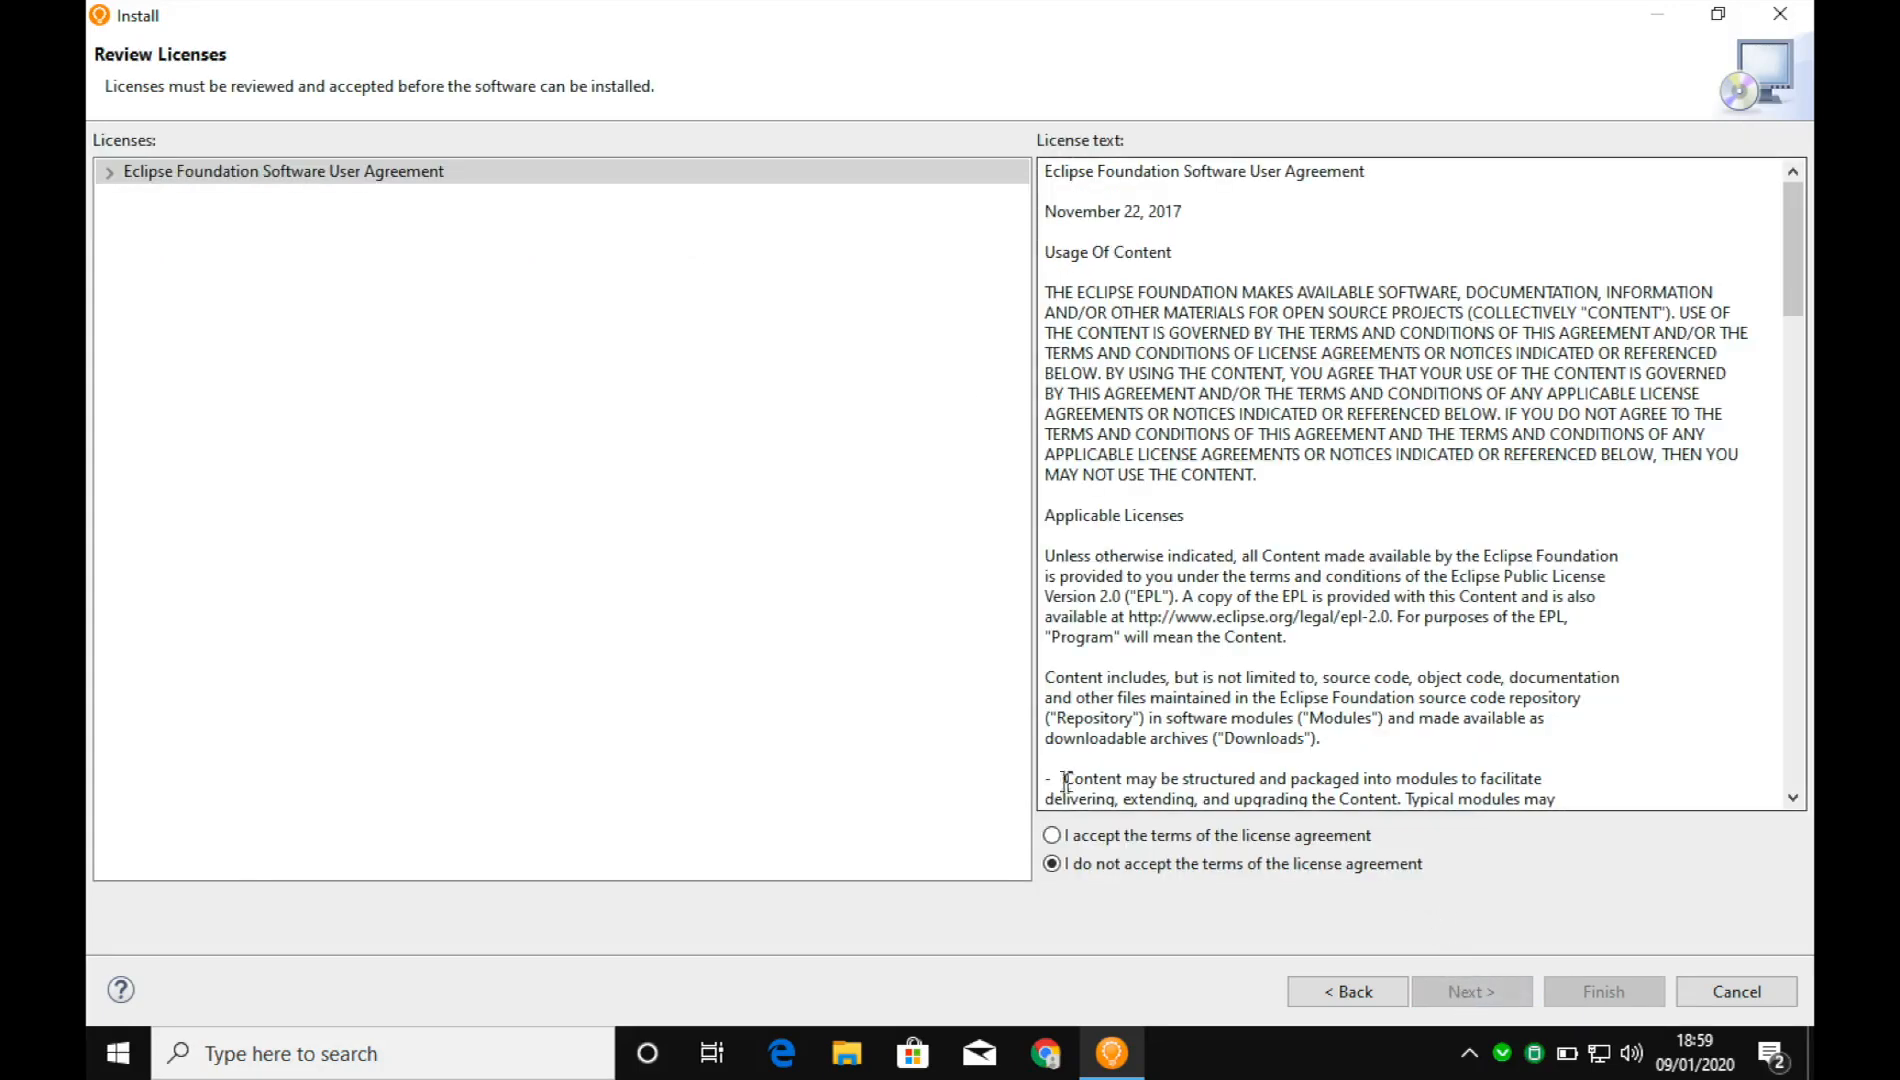
click(1052, 838)
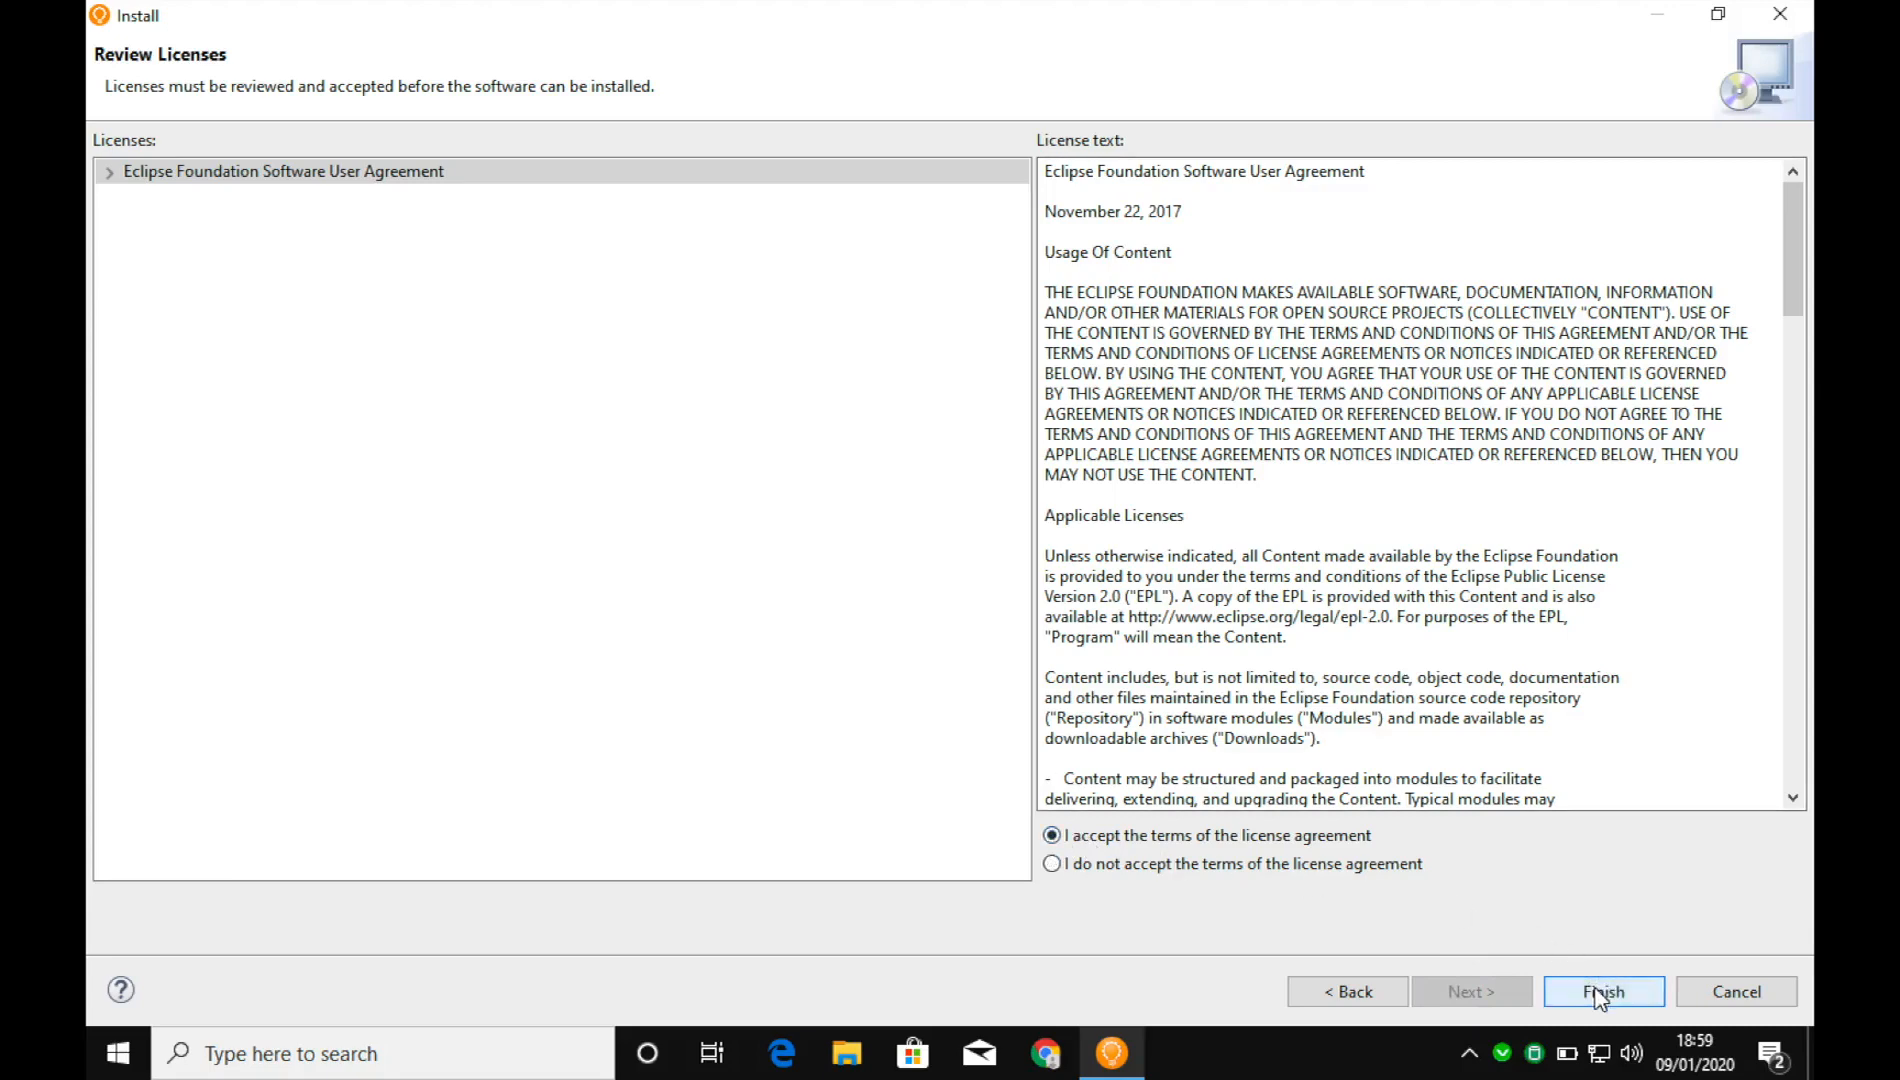
click(1601, 992)
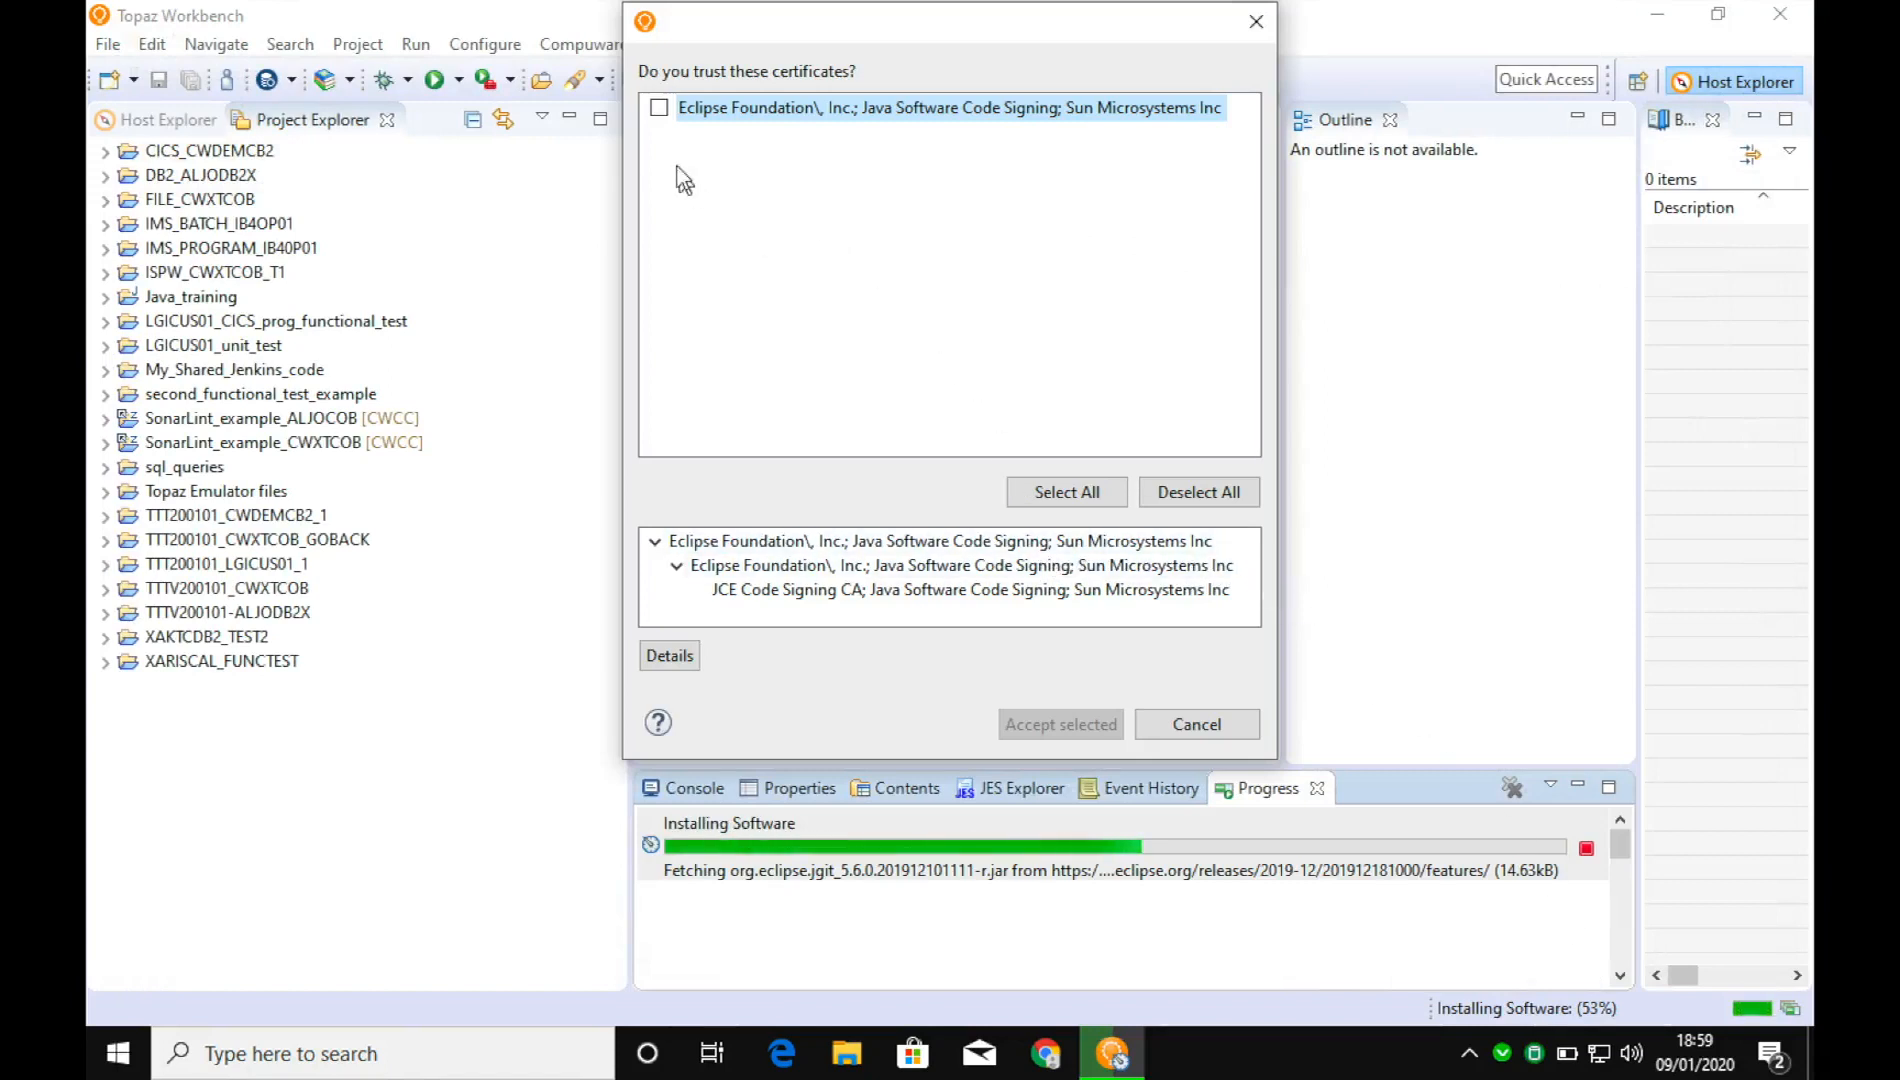
Trust the Eclipse Foundation certificate and restart the workbench to apply the installed software
click(659, 108)
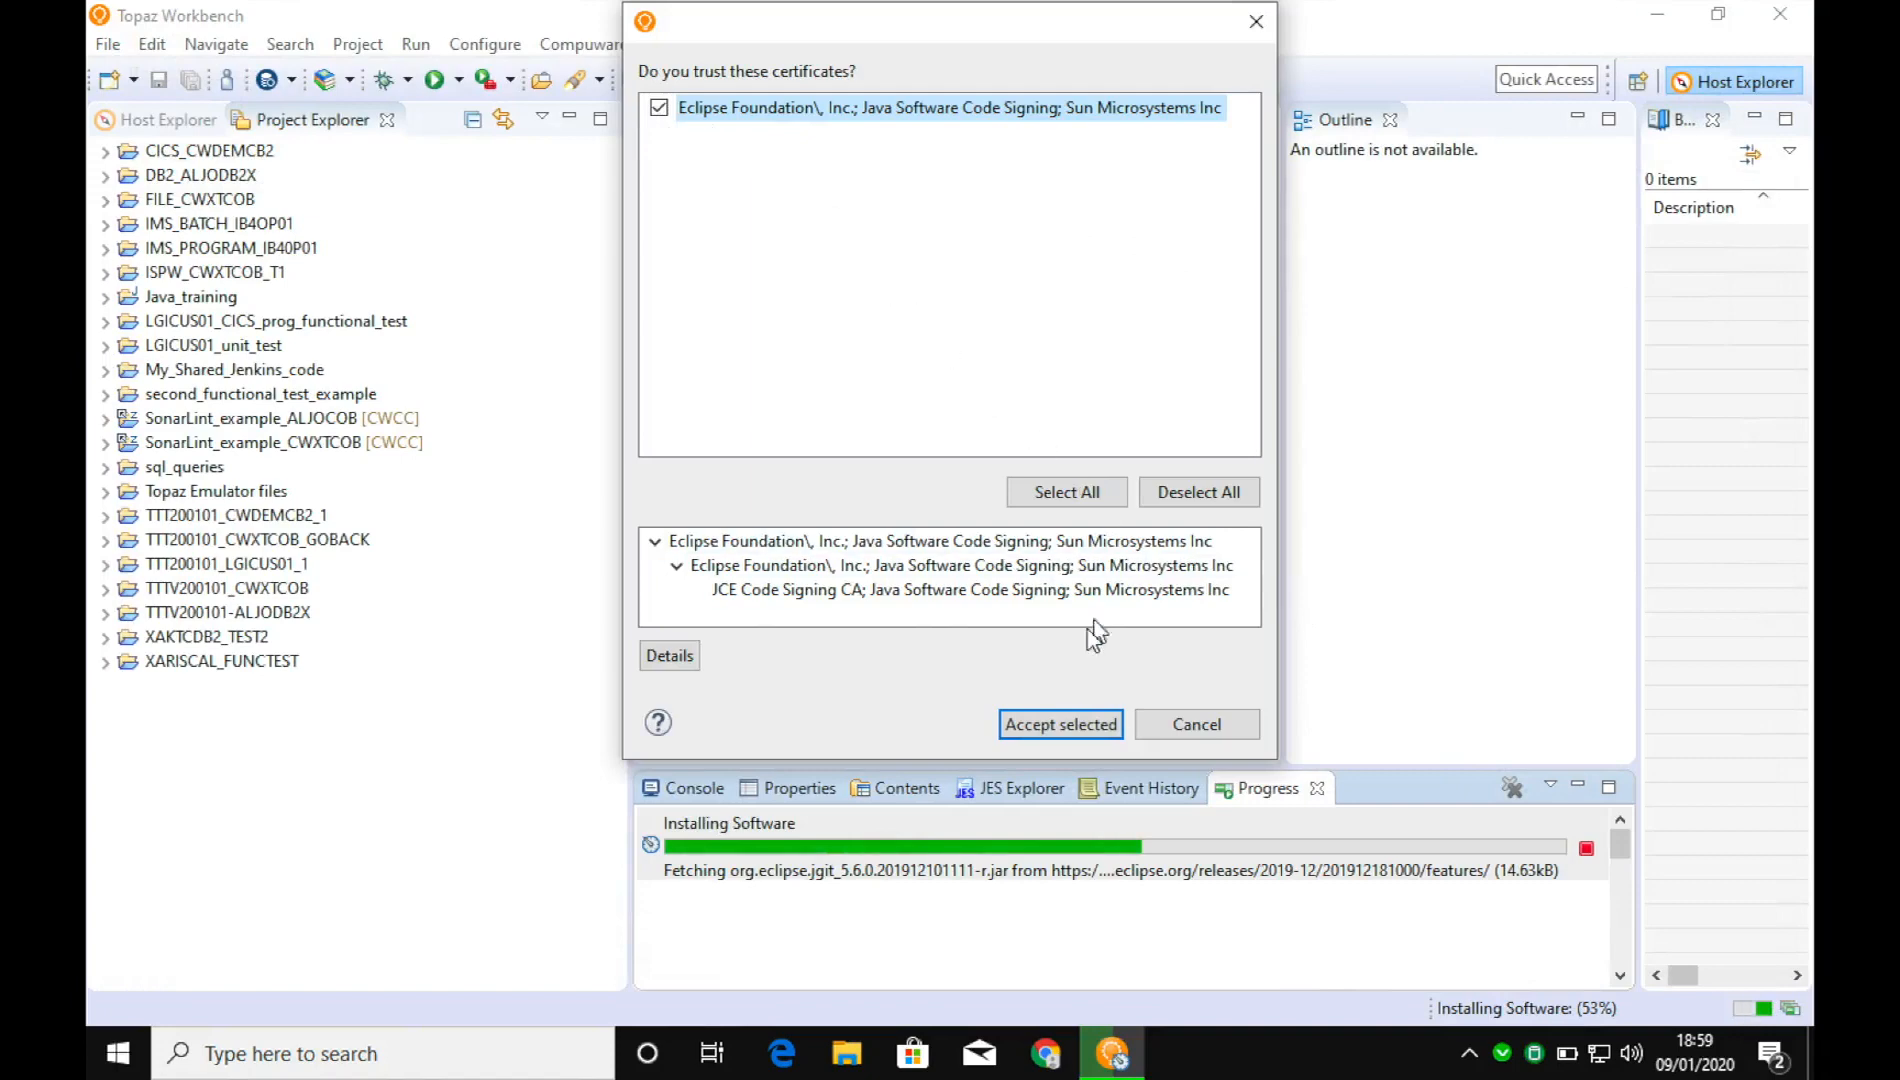
click(1067, 724)
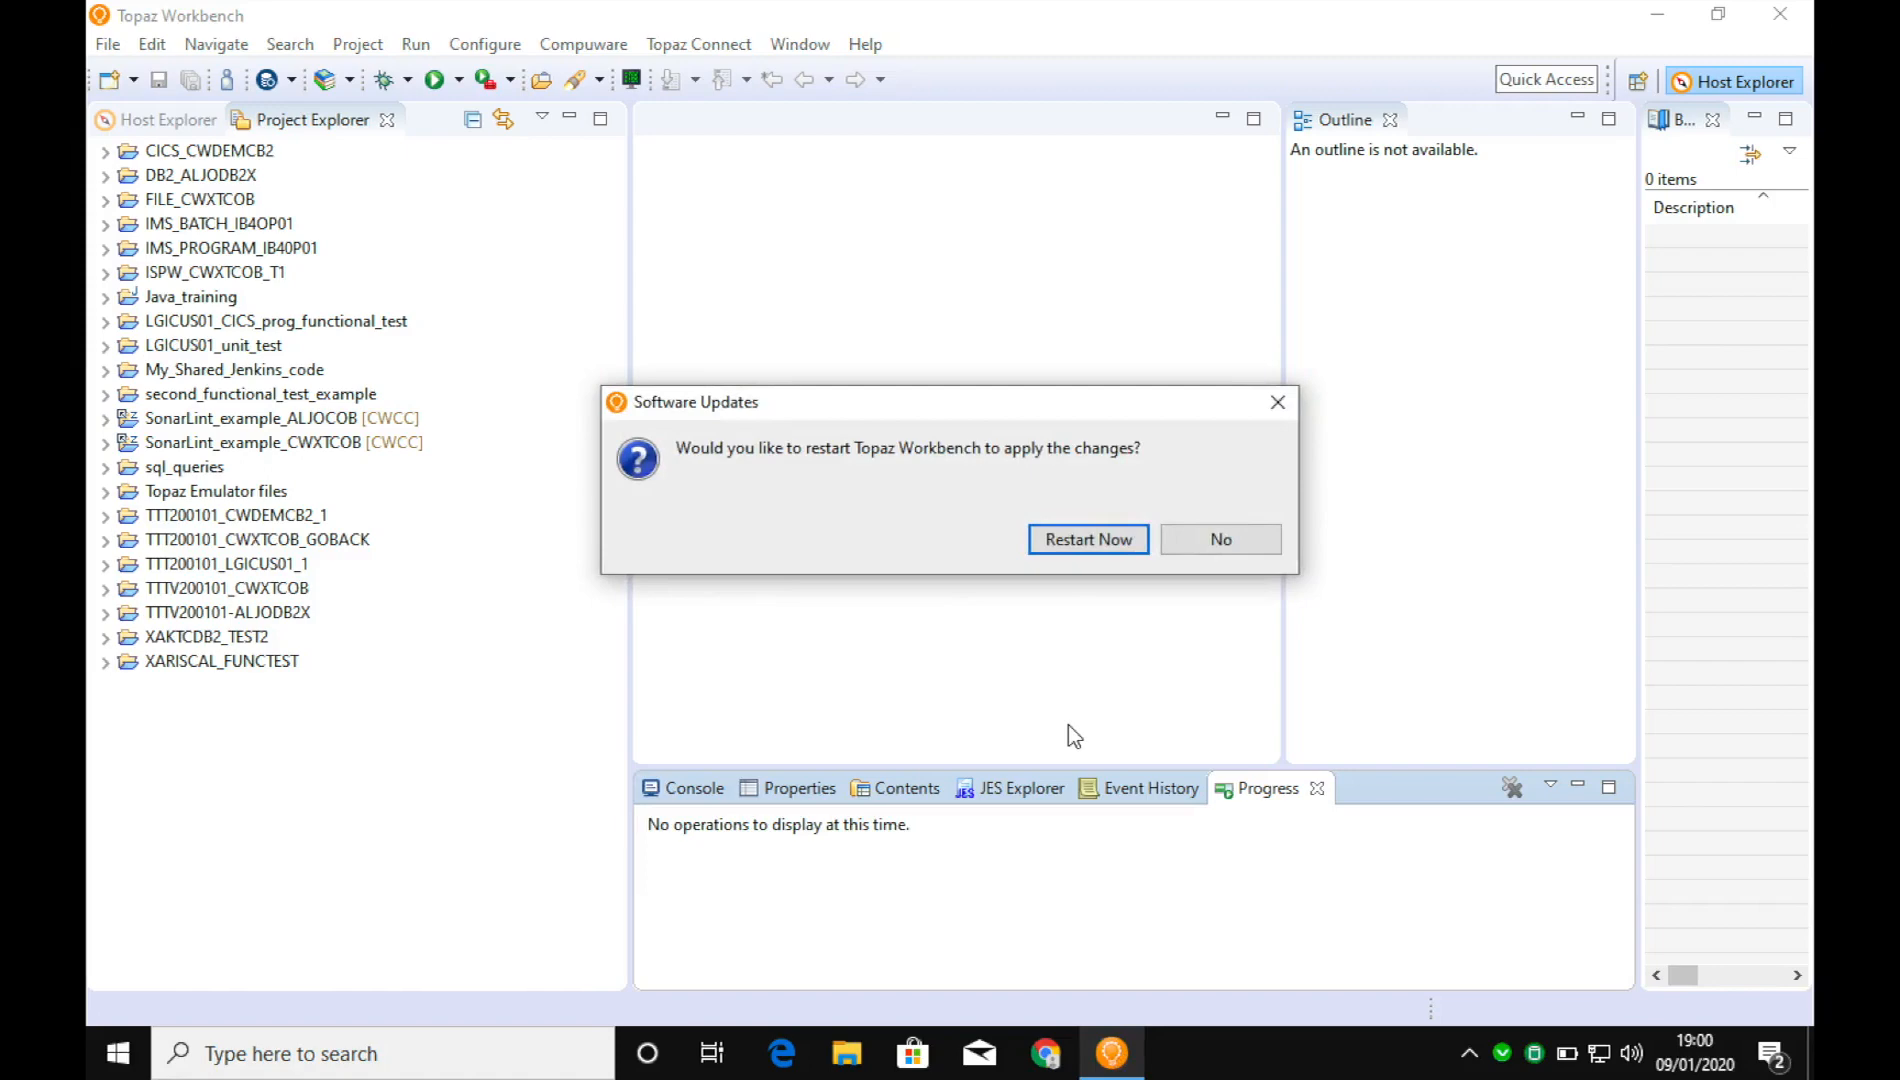
click(1076, 545)
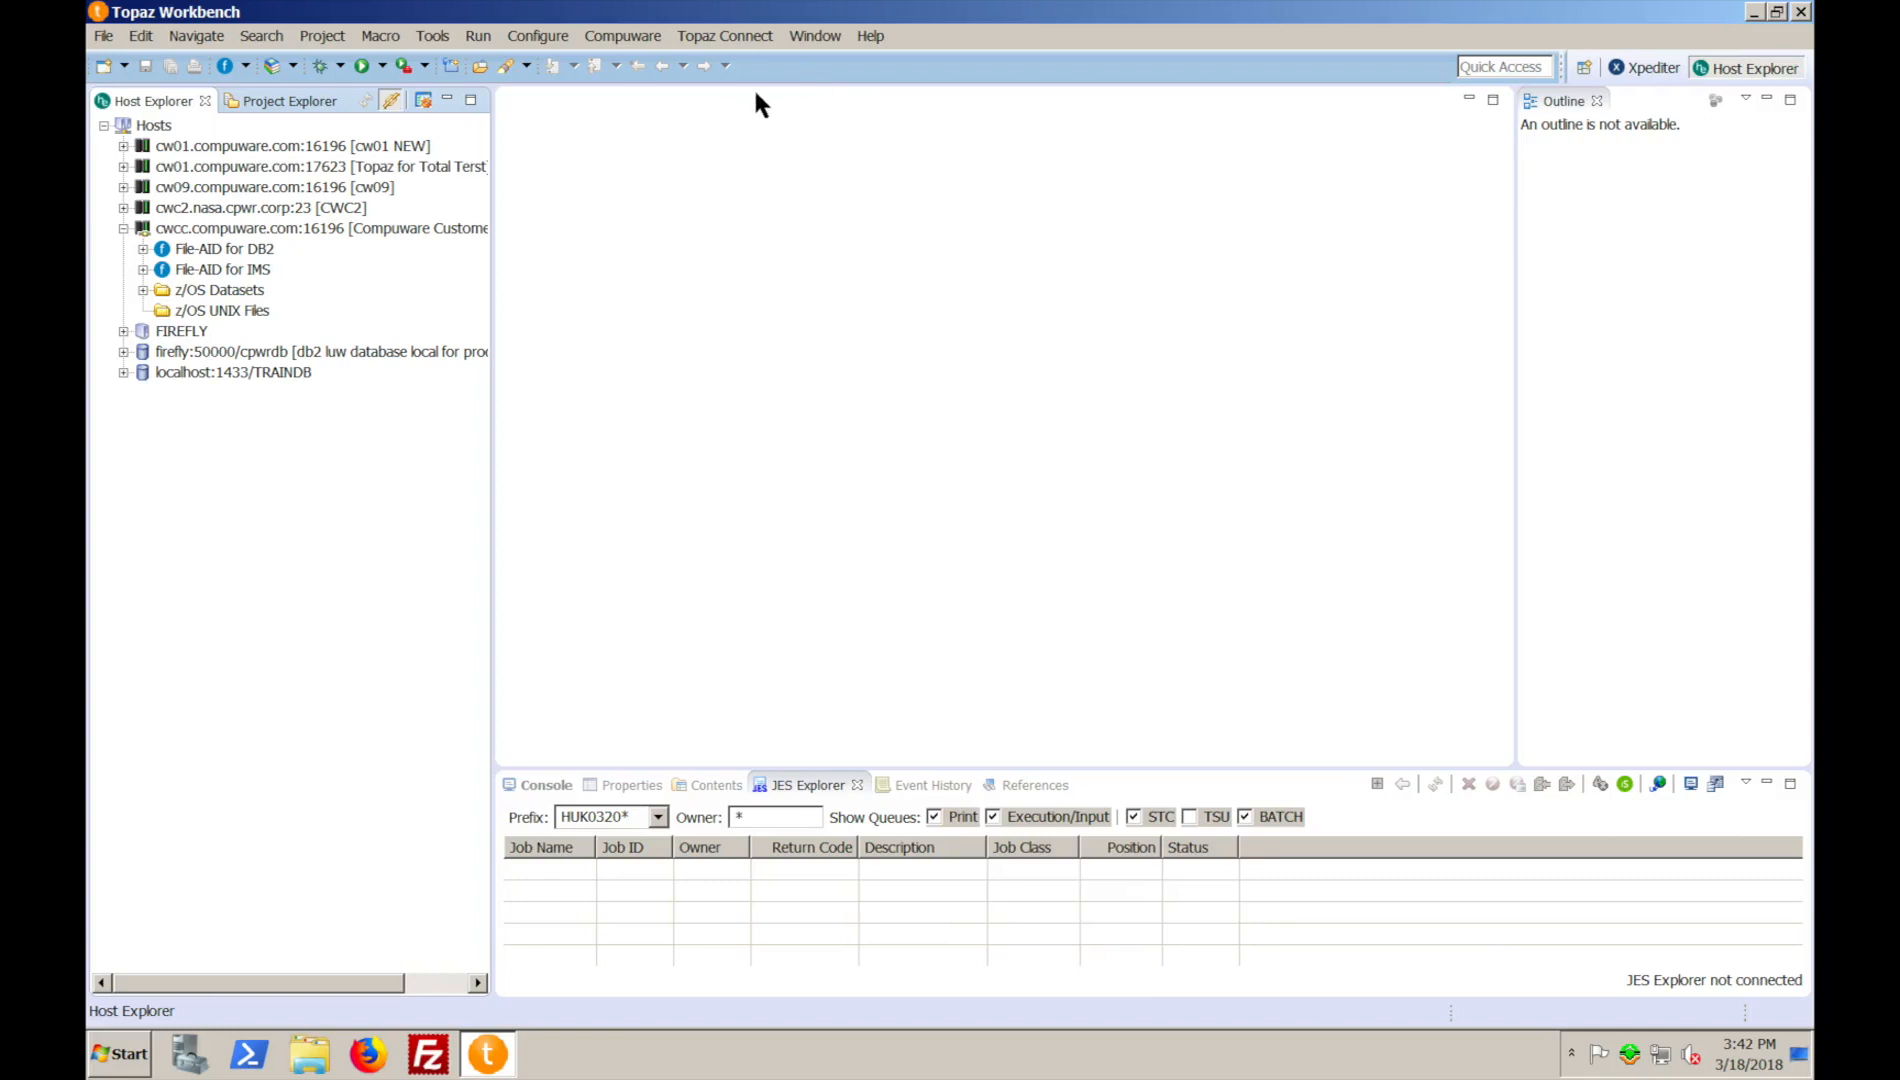
Add the Git Repositories and Git Staging views to the Host Explorer perspective
click(817, 40)
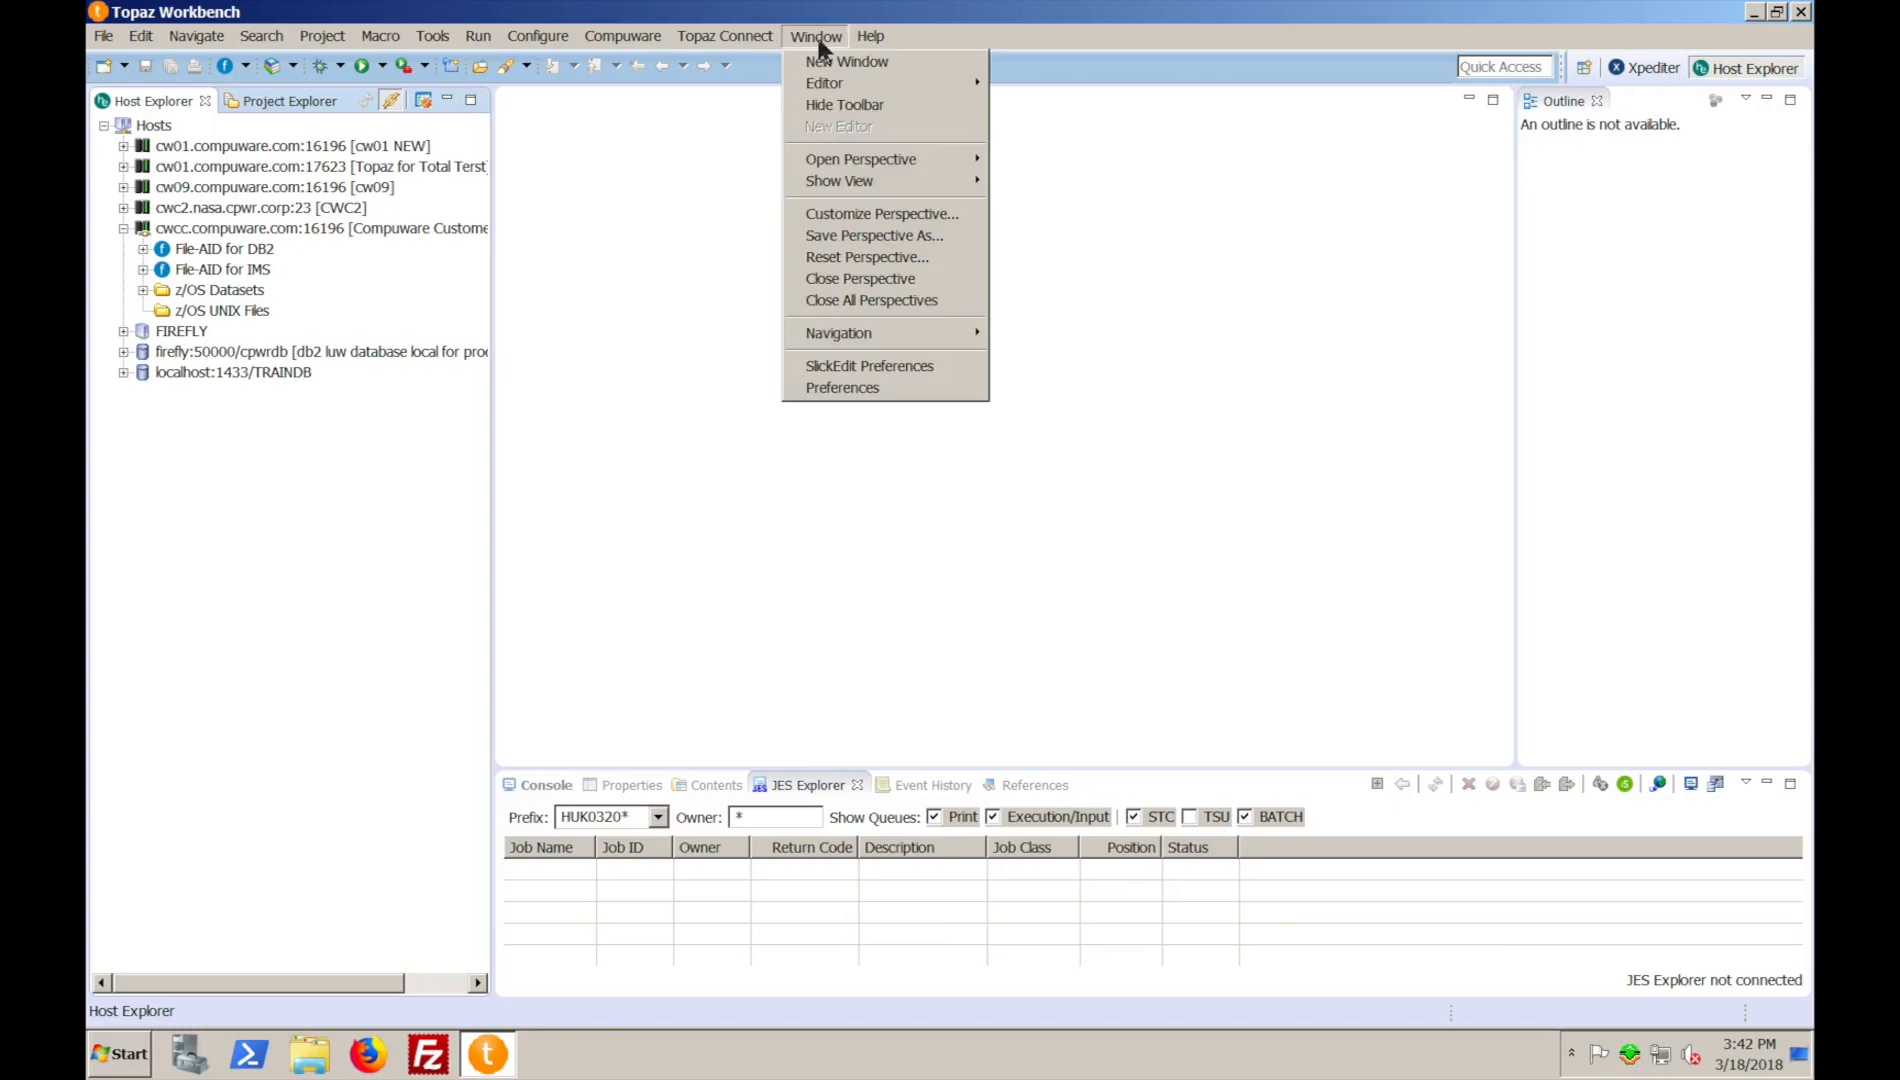
mouse_move(883, 190)
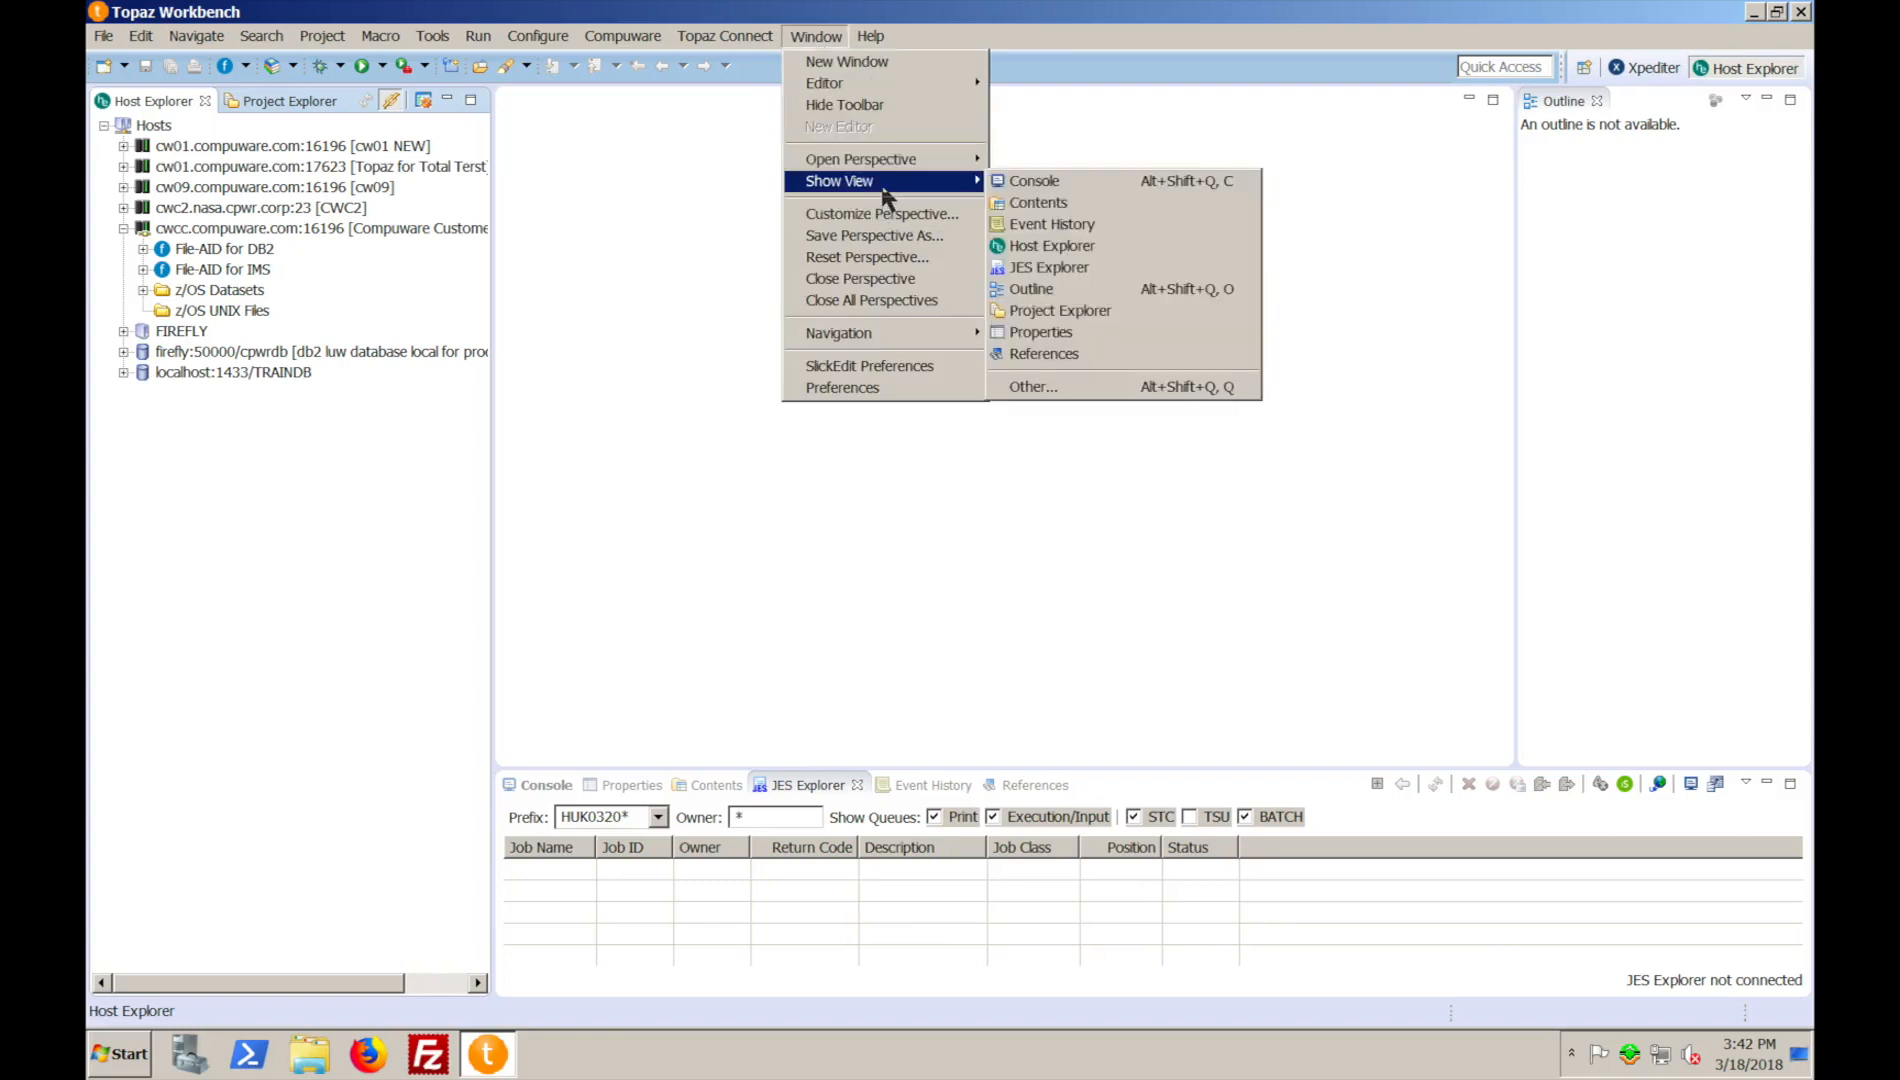
click(1024, 387)
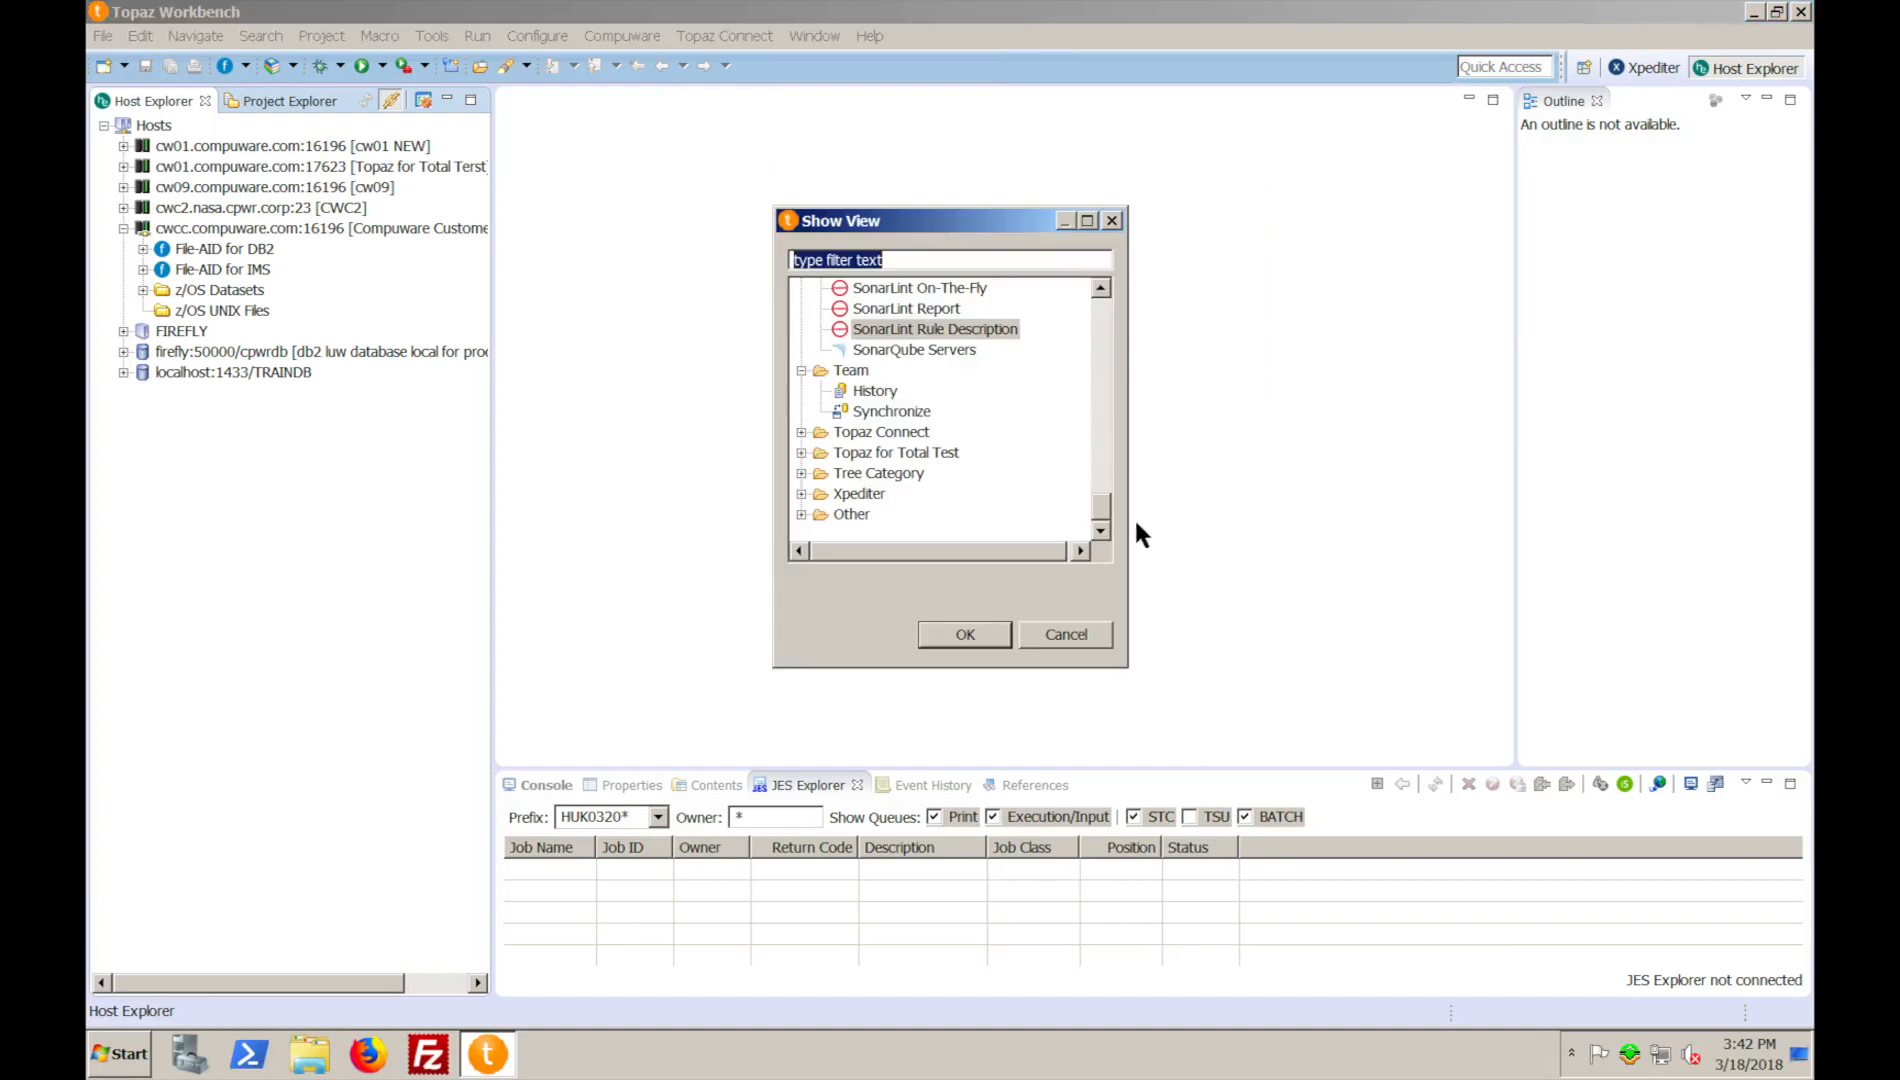
drag(1100, 515, 1097, 388)
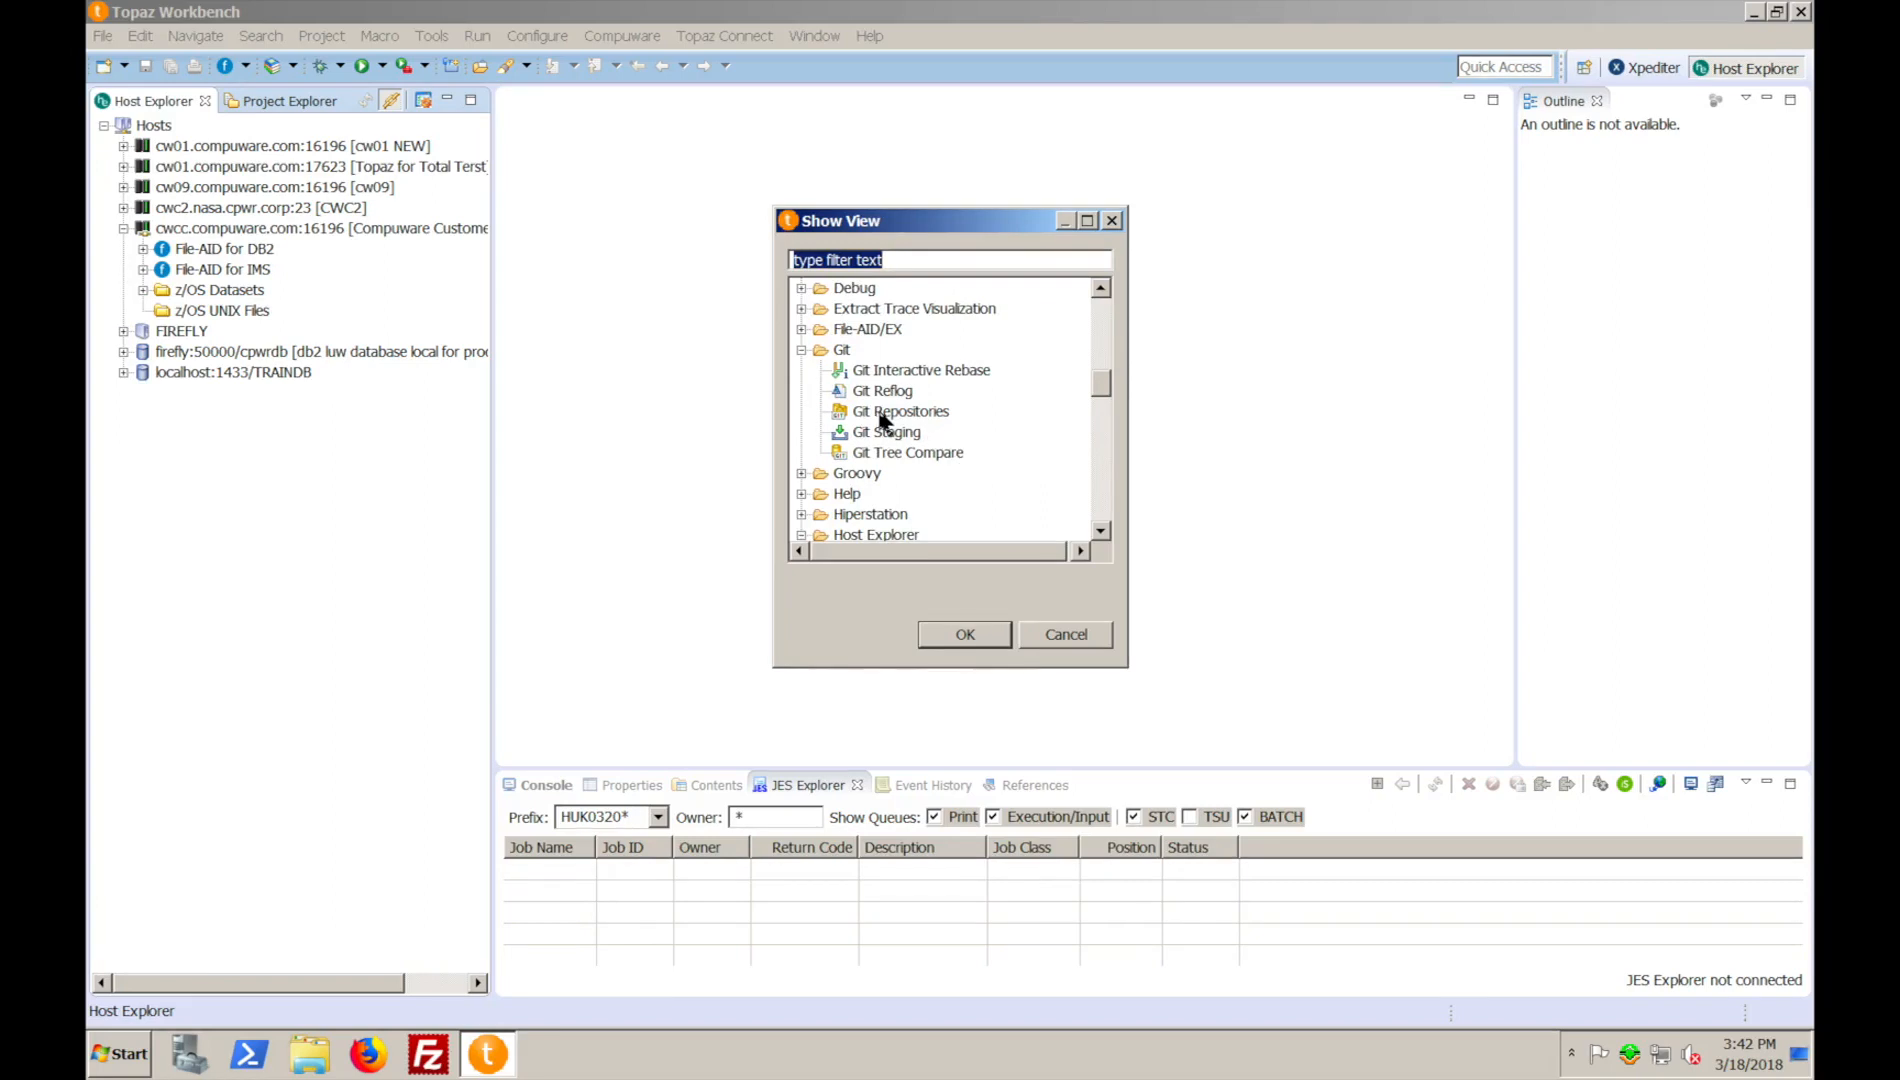
click(883, 416)
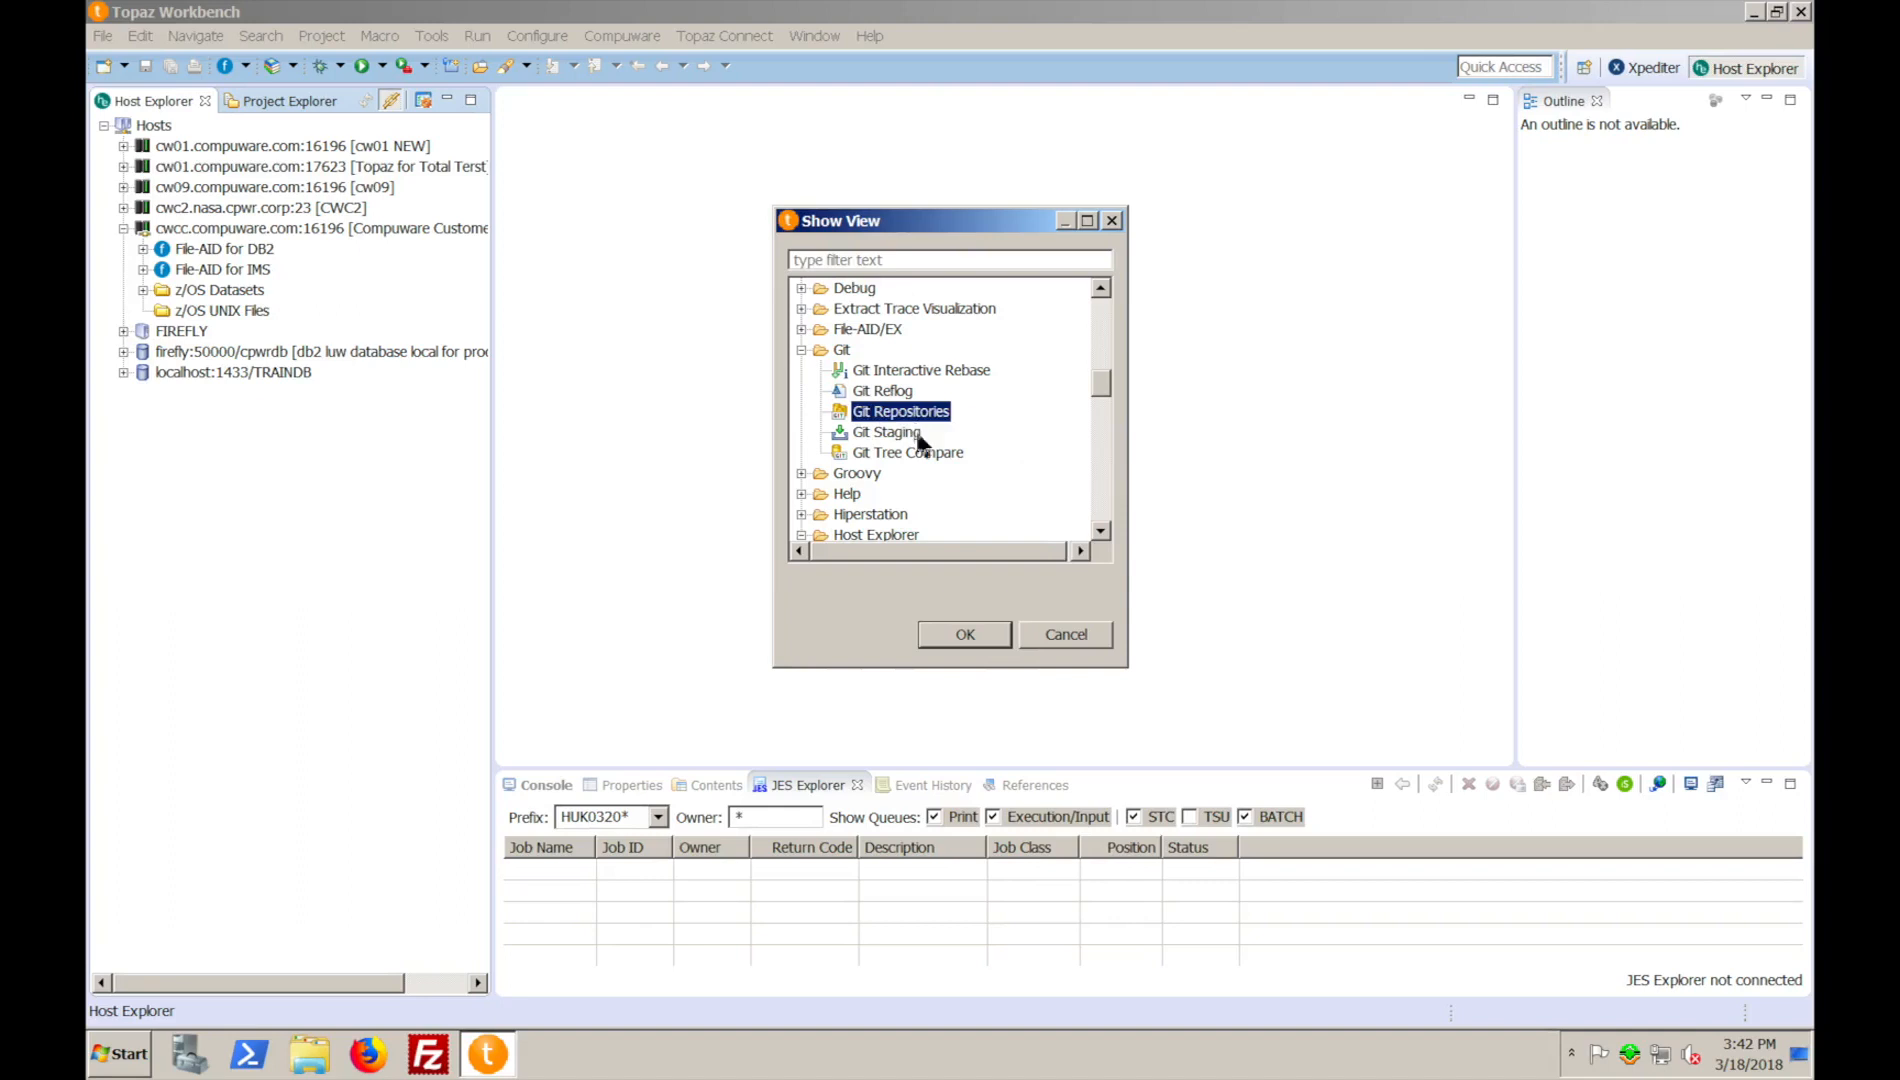
ctrl+click(895, 434)
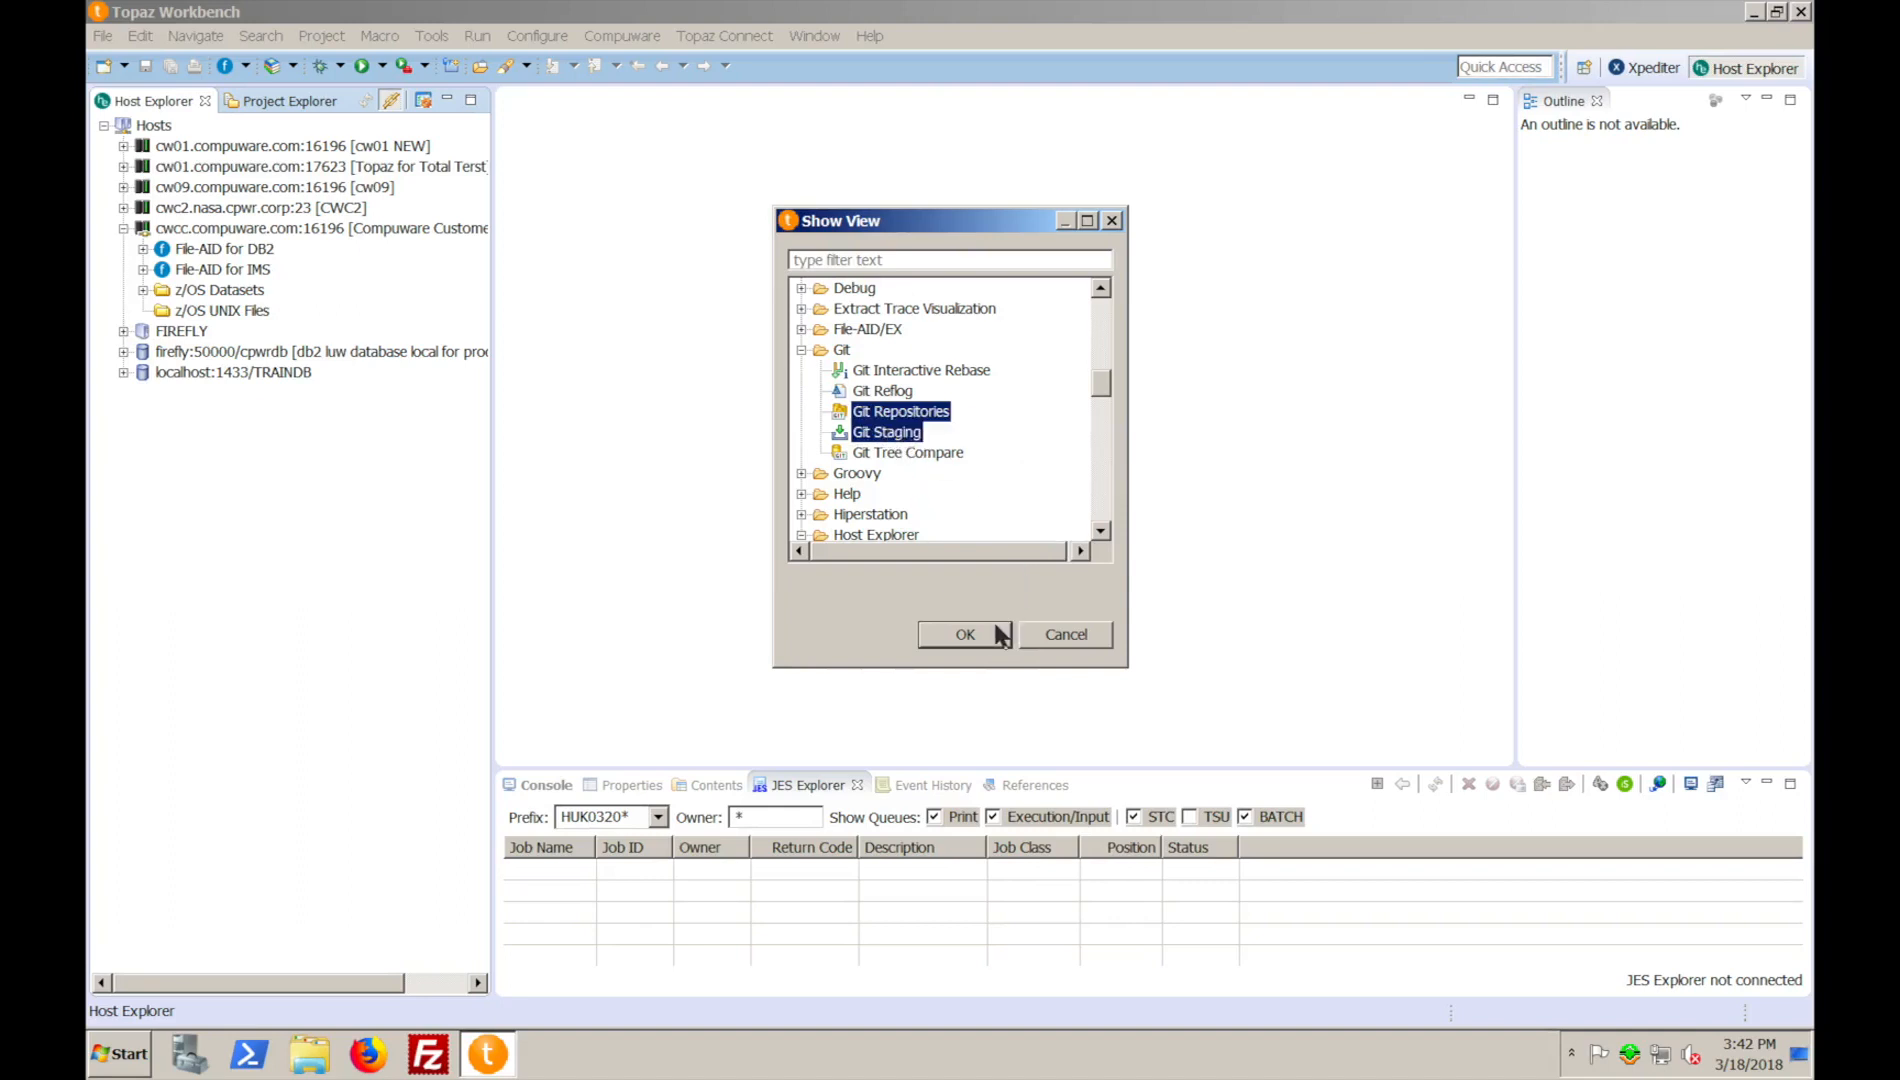
click(968, 642)
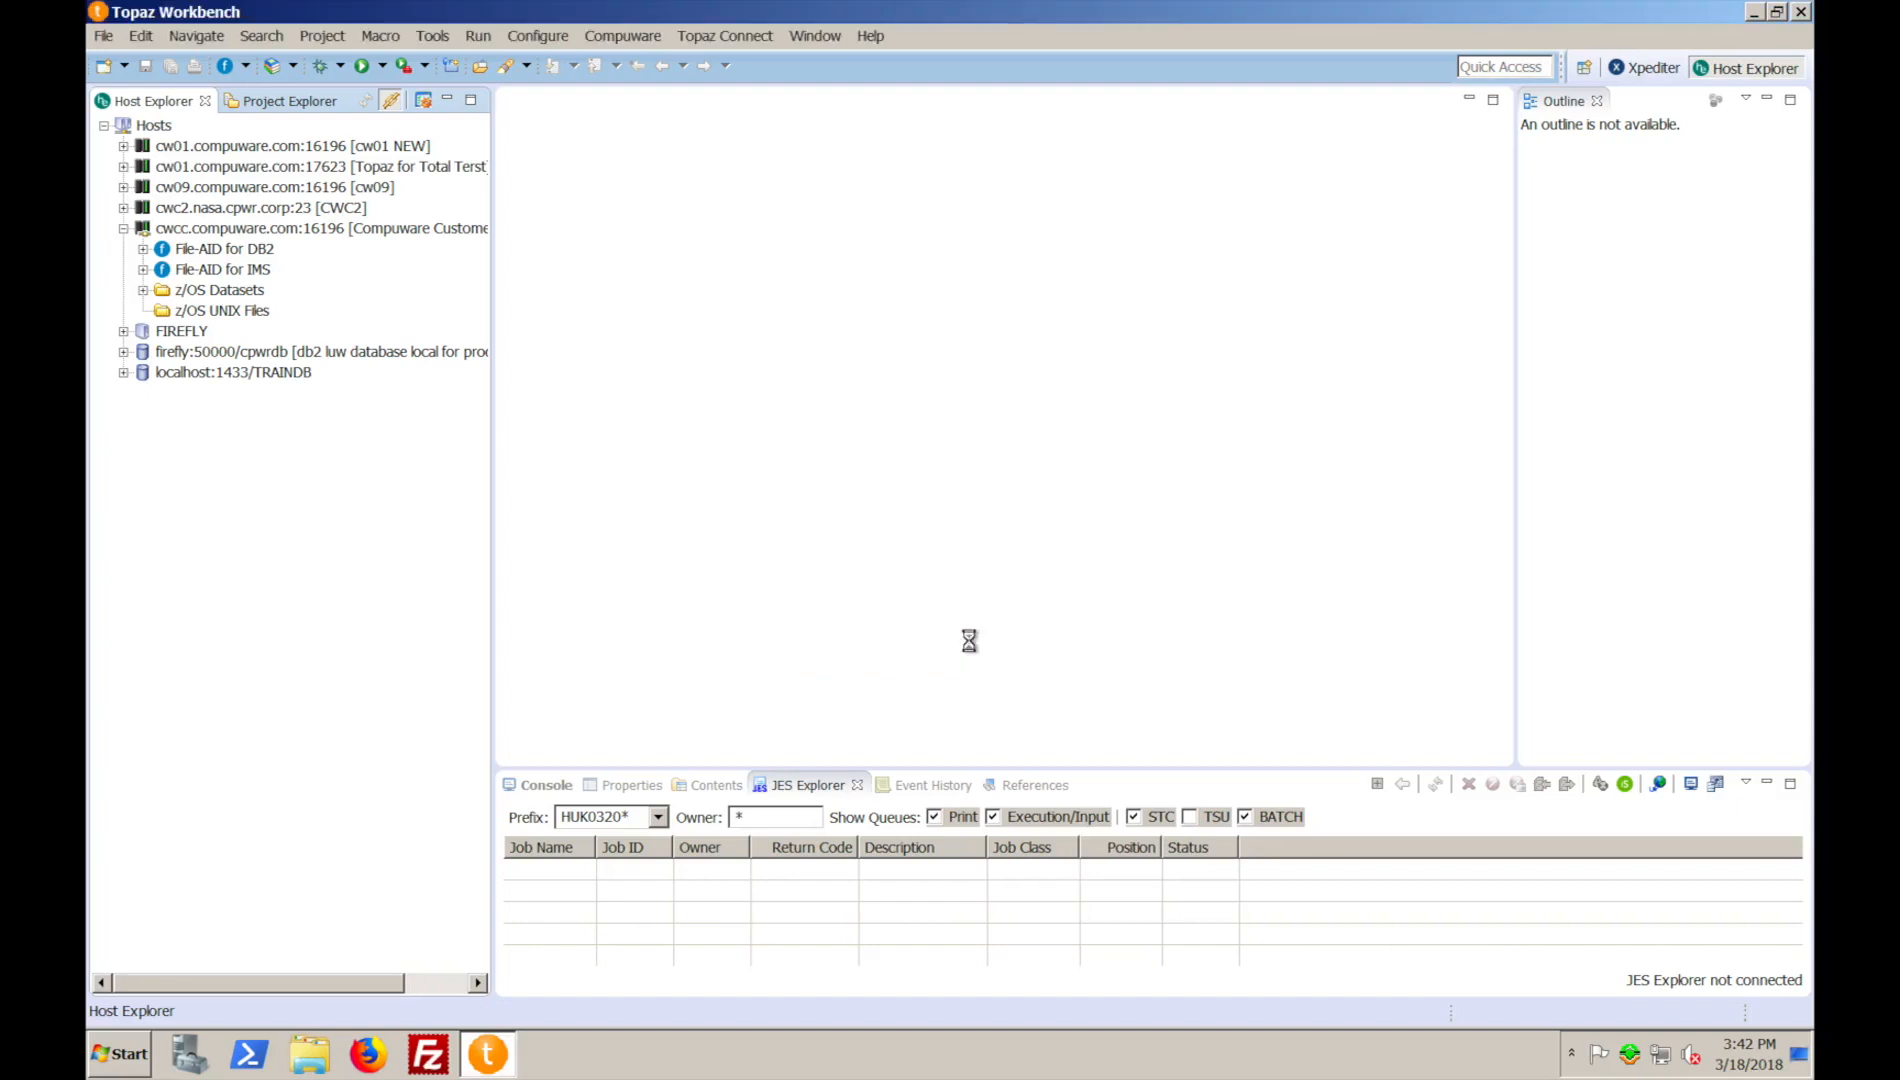
Dock the Git Repositories view below the Host Explorer, then bring up the Git Staging view and enlarge its area
drag(1122, 785, 331, 779)
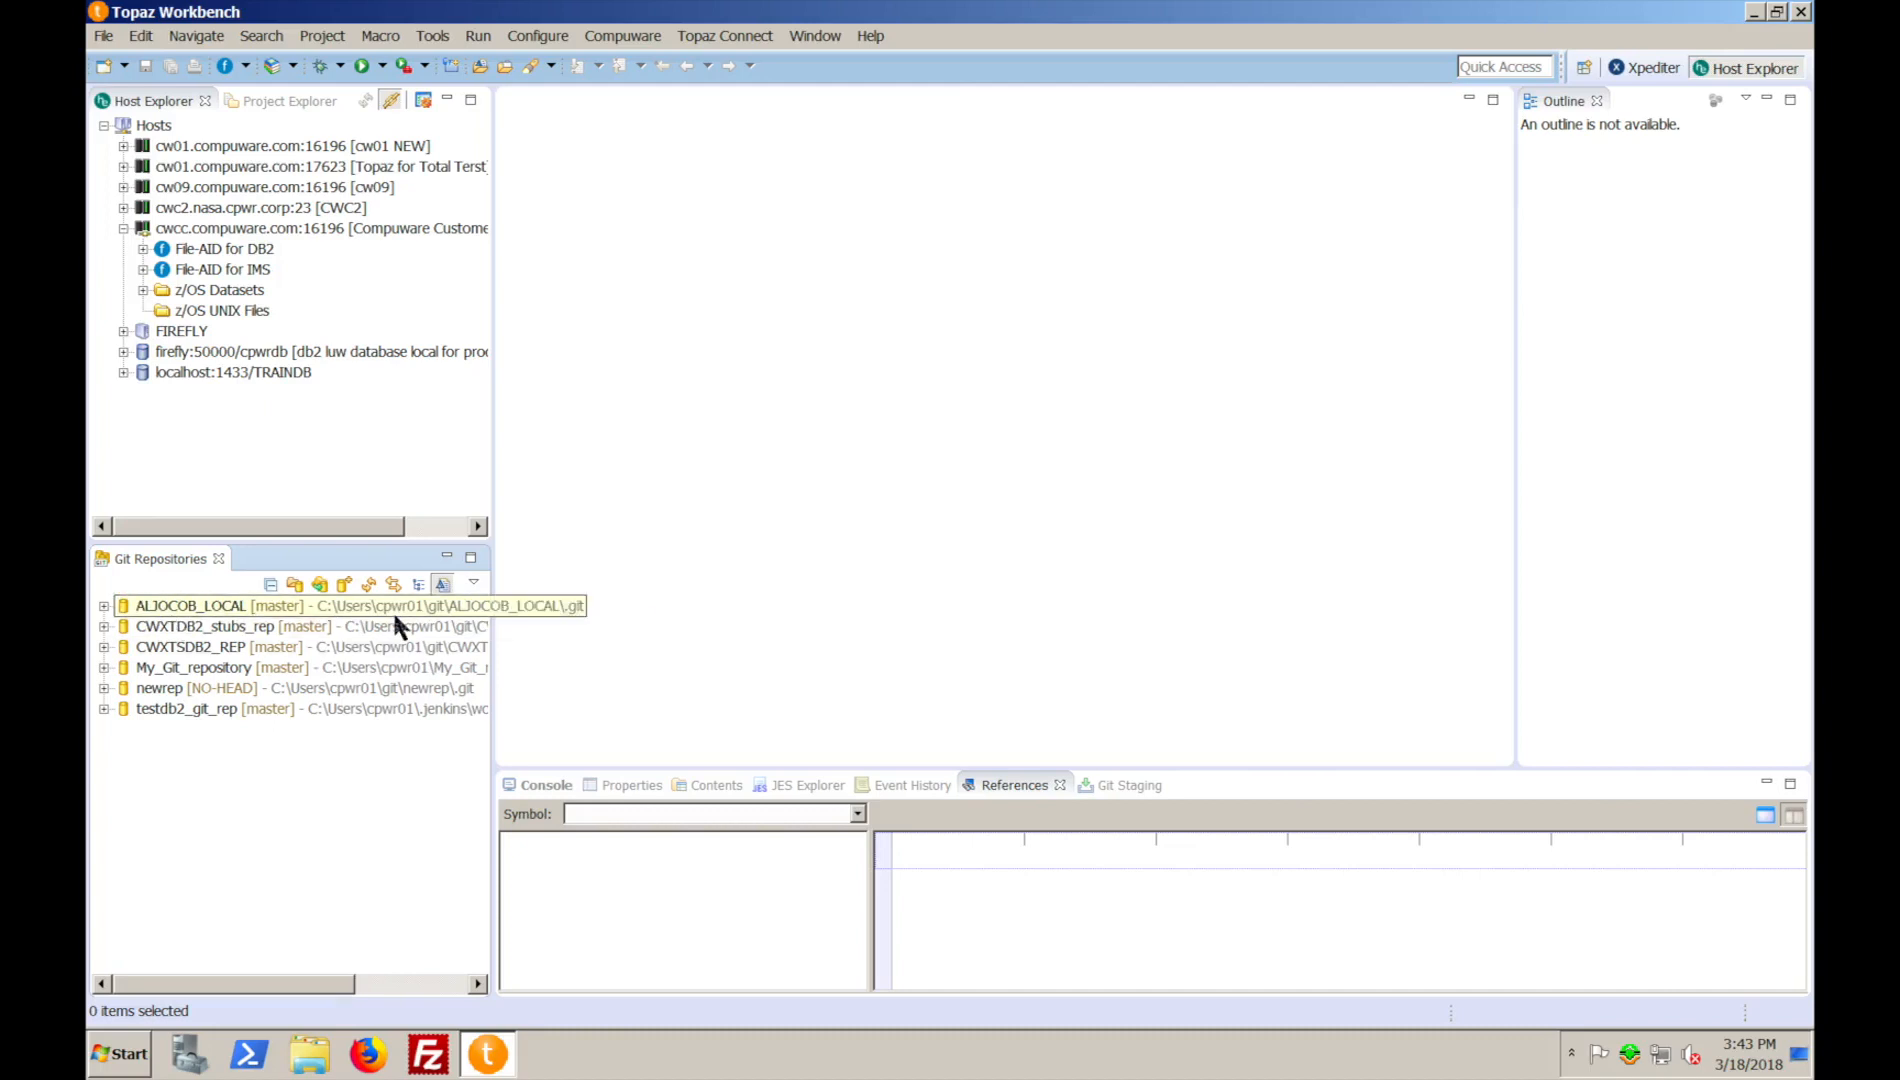
click(1127, 787)
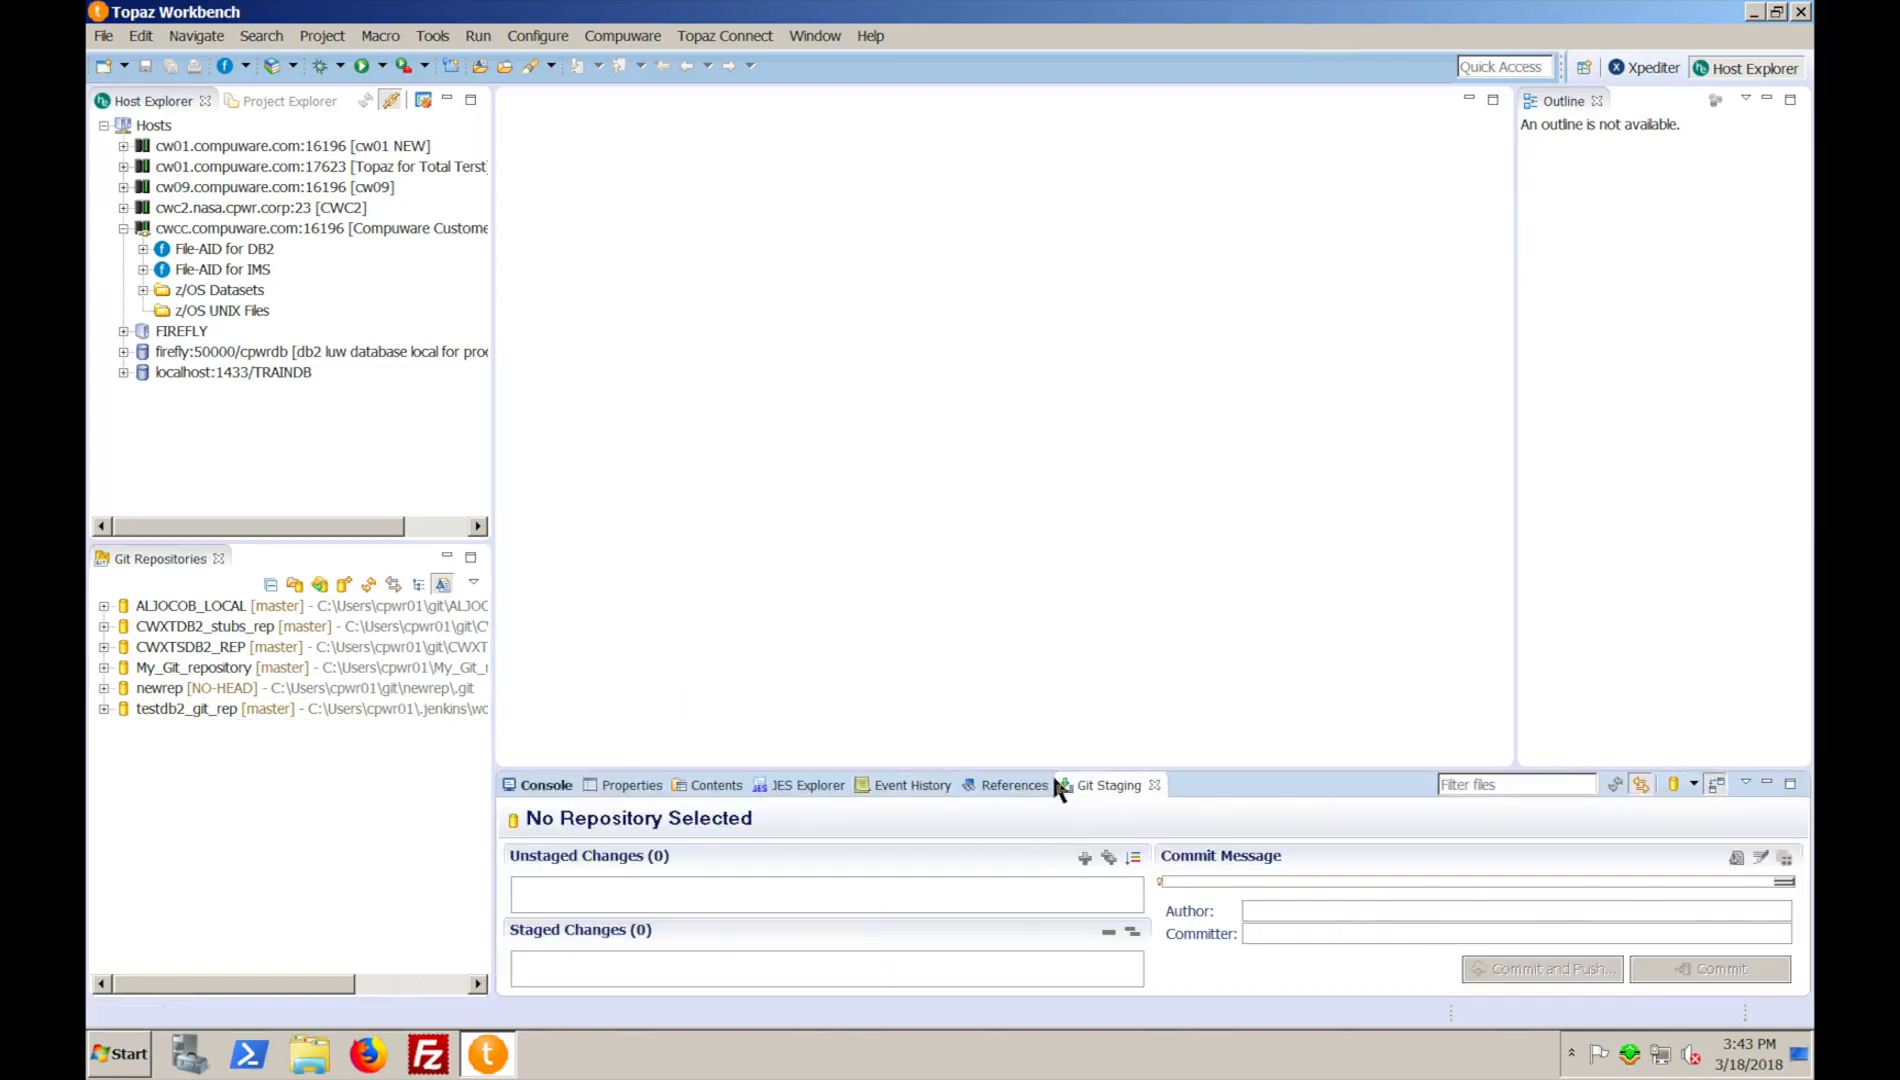
drag(1040, 768, 1040, 463)
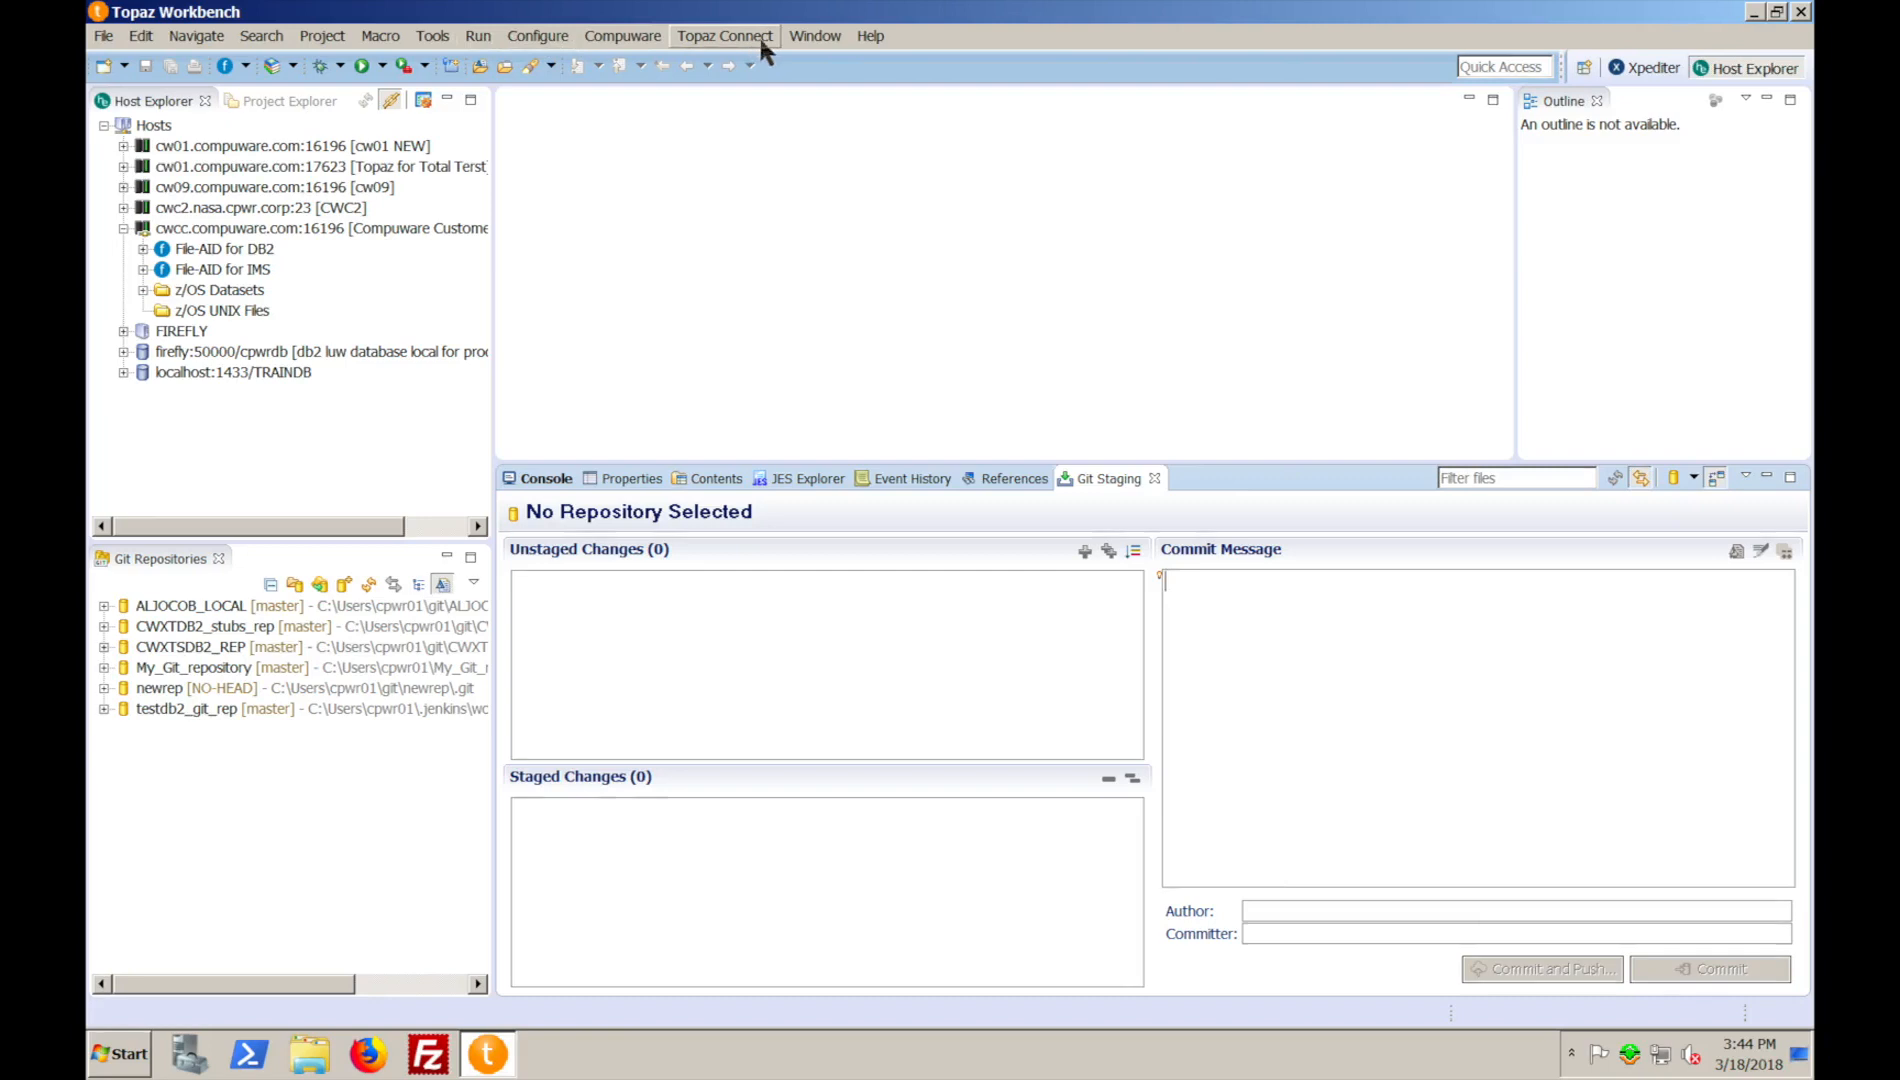
Customize the Host Explorer perspective to make the Git command group available, and check the added Git commands
click(815, 40)
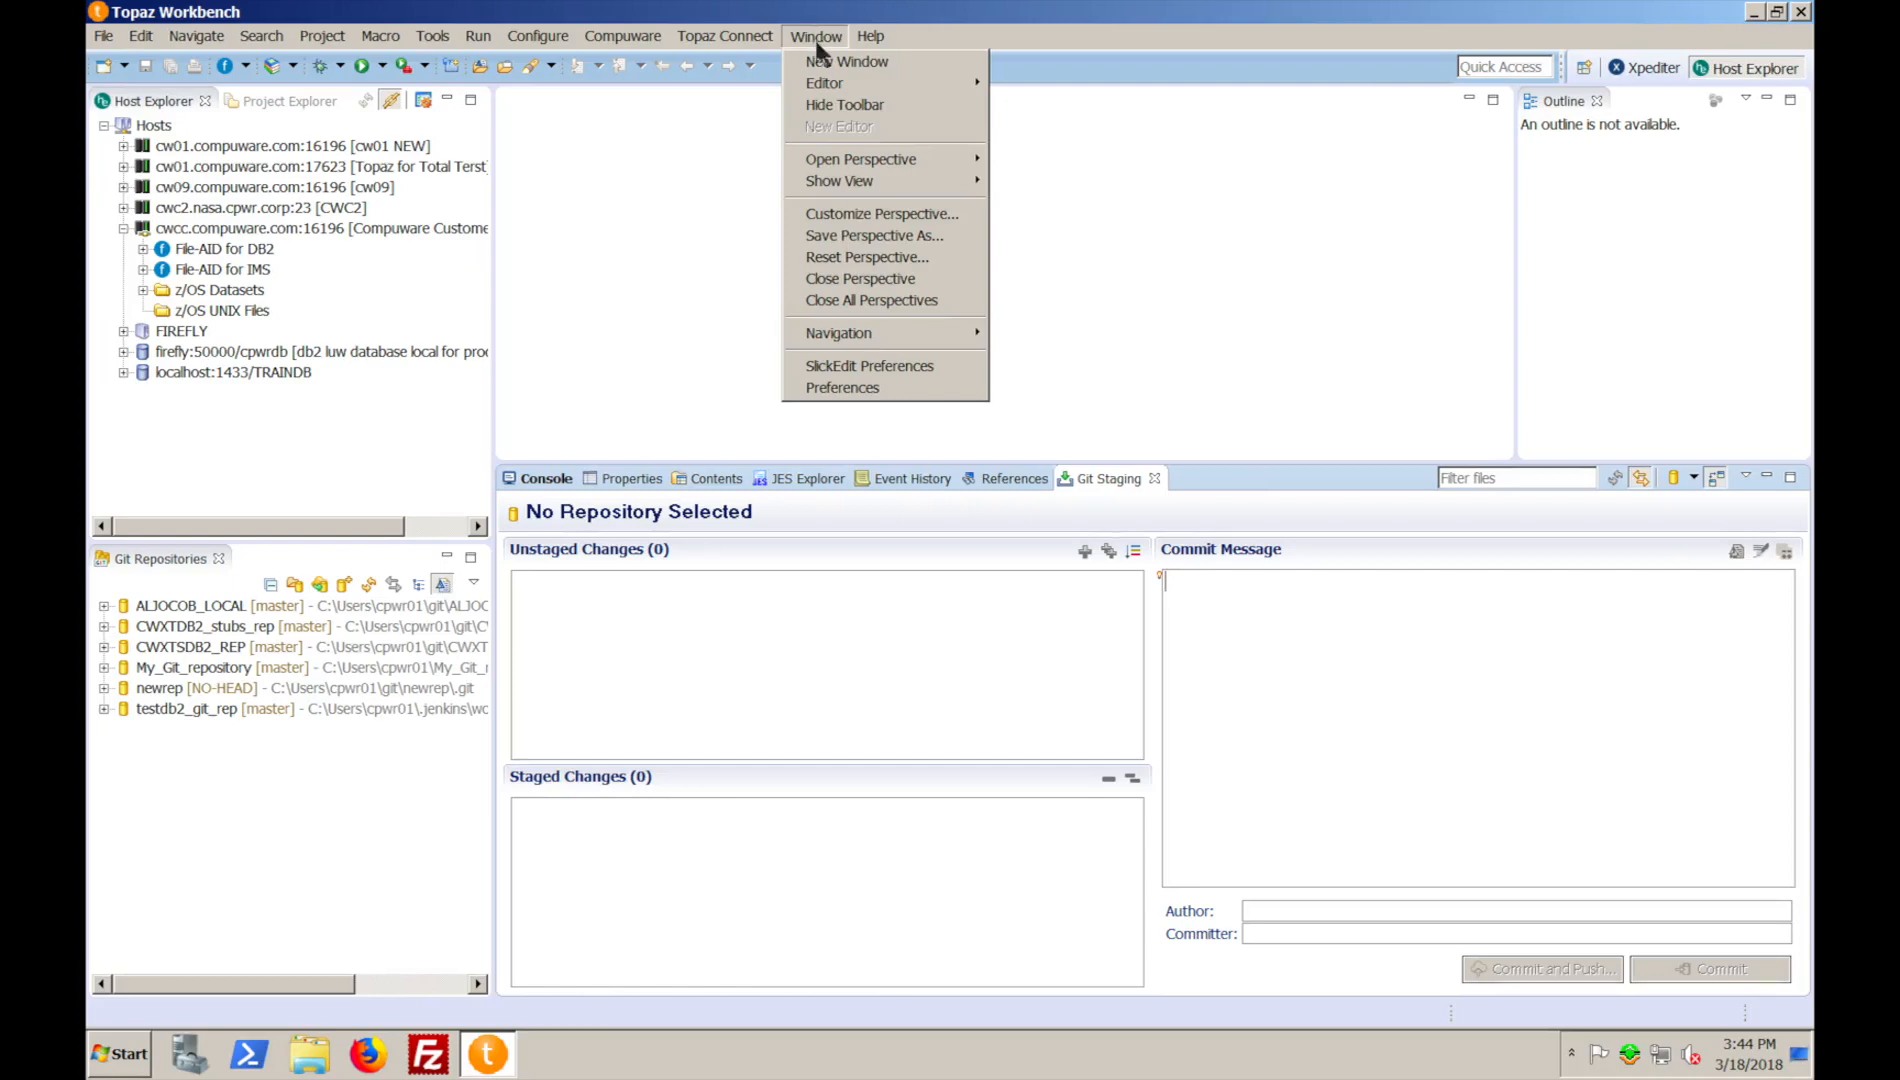
click(880, 216)
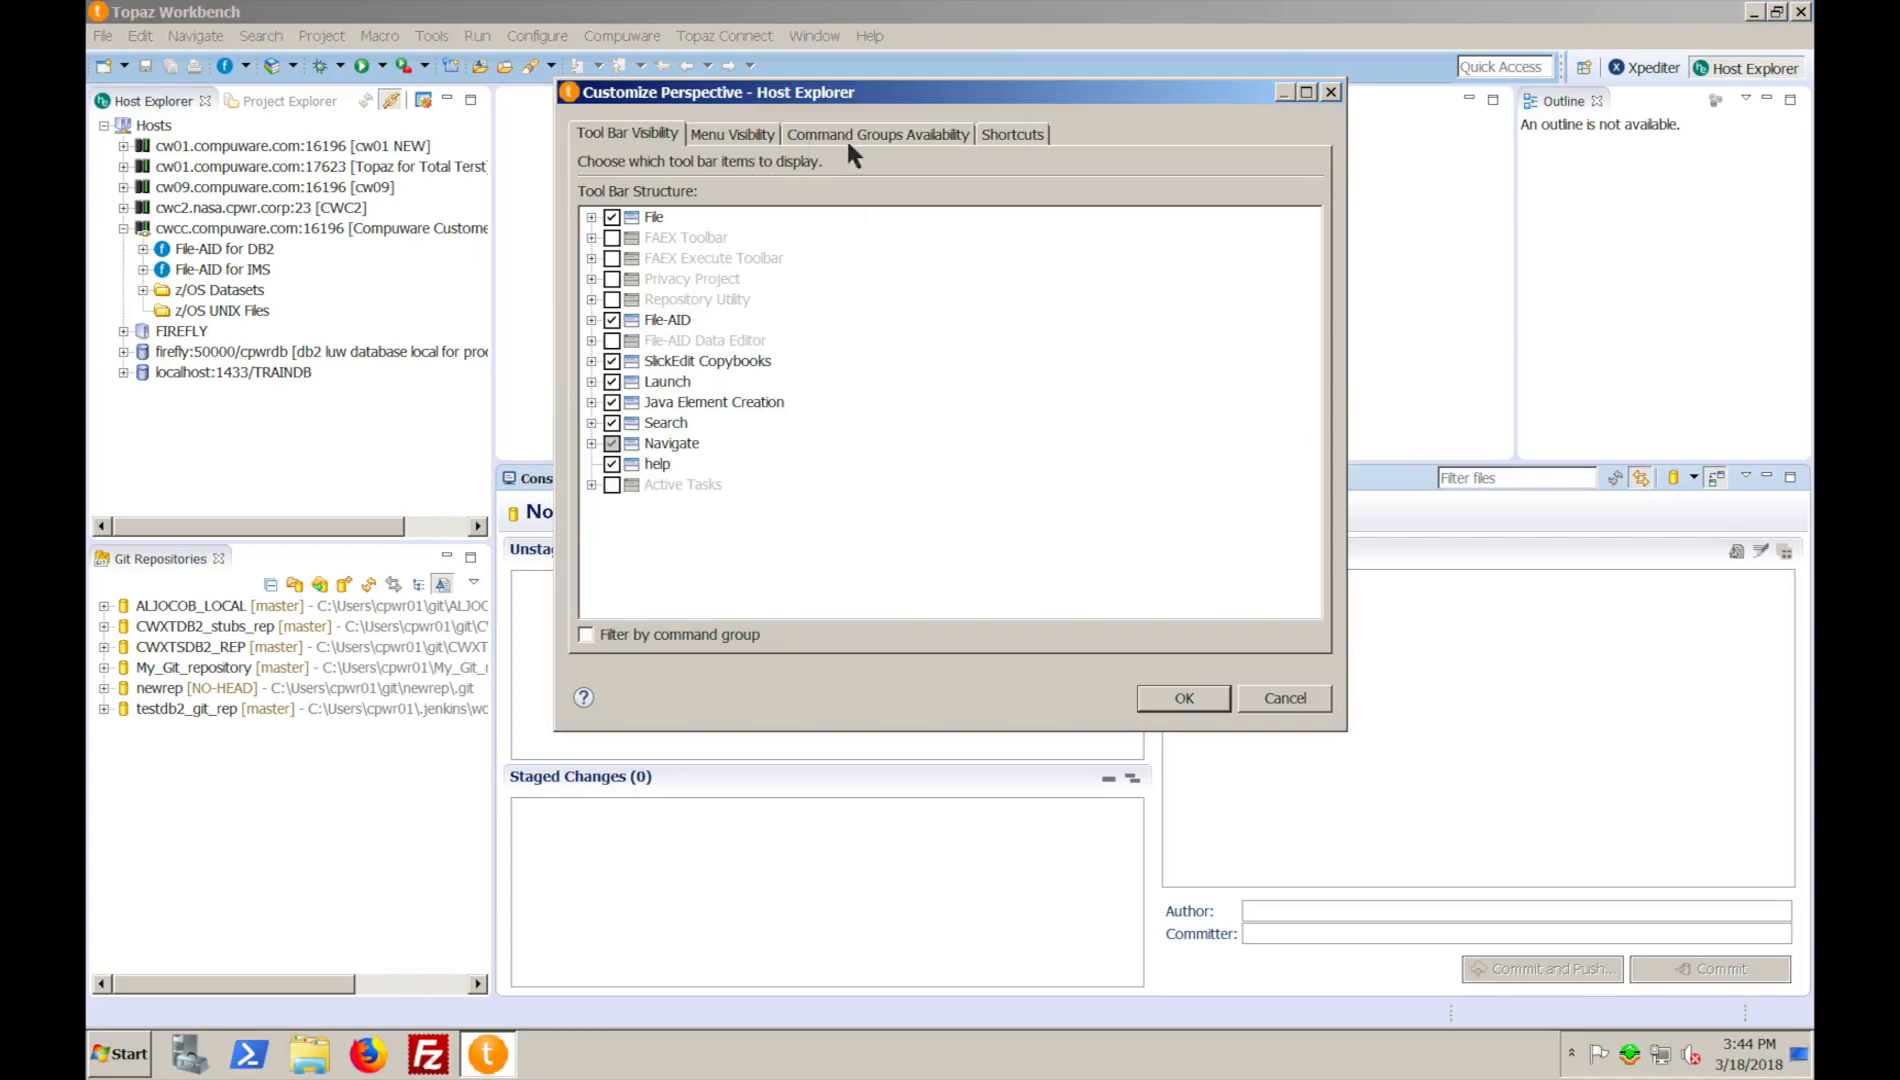
click(854, 134)
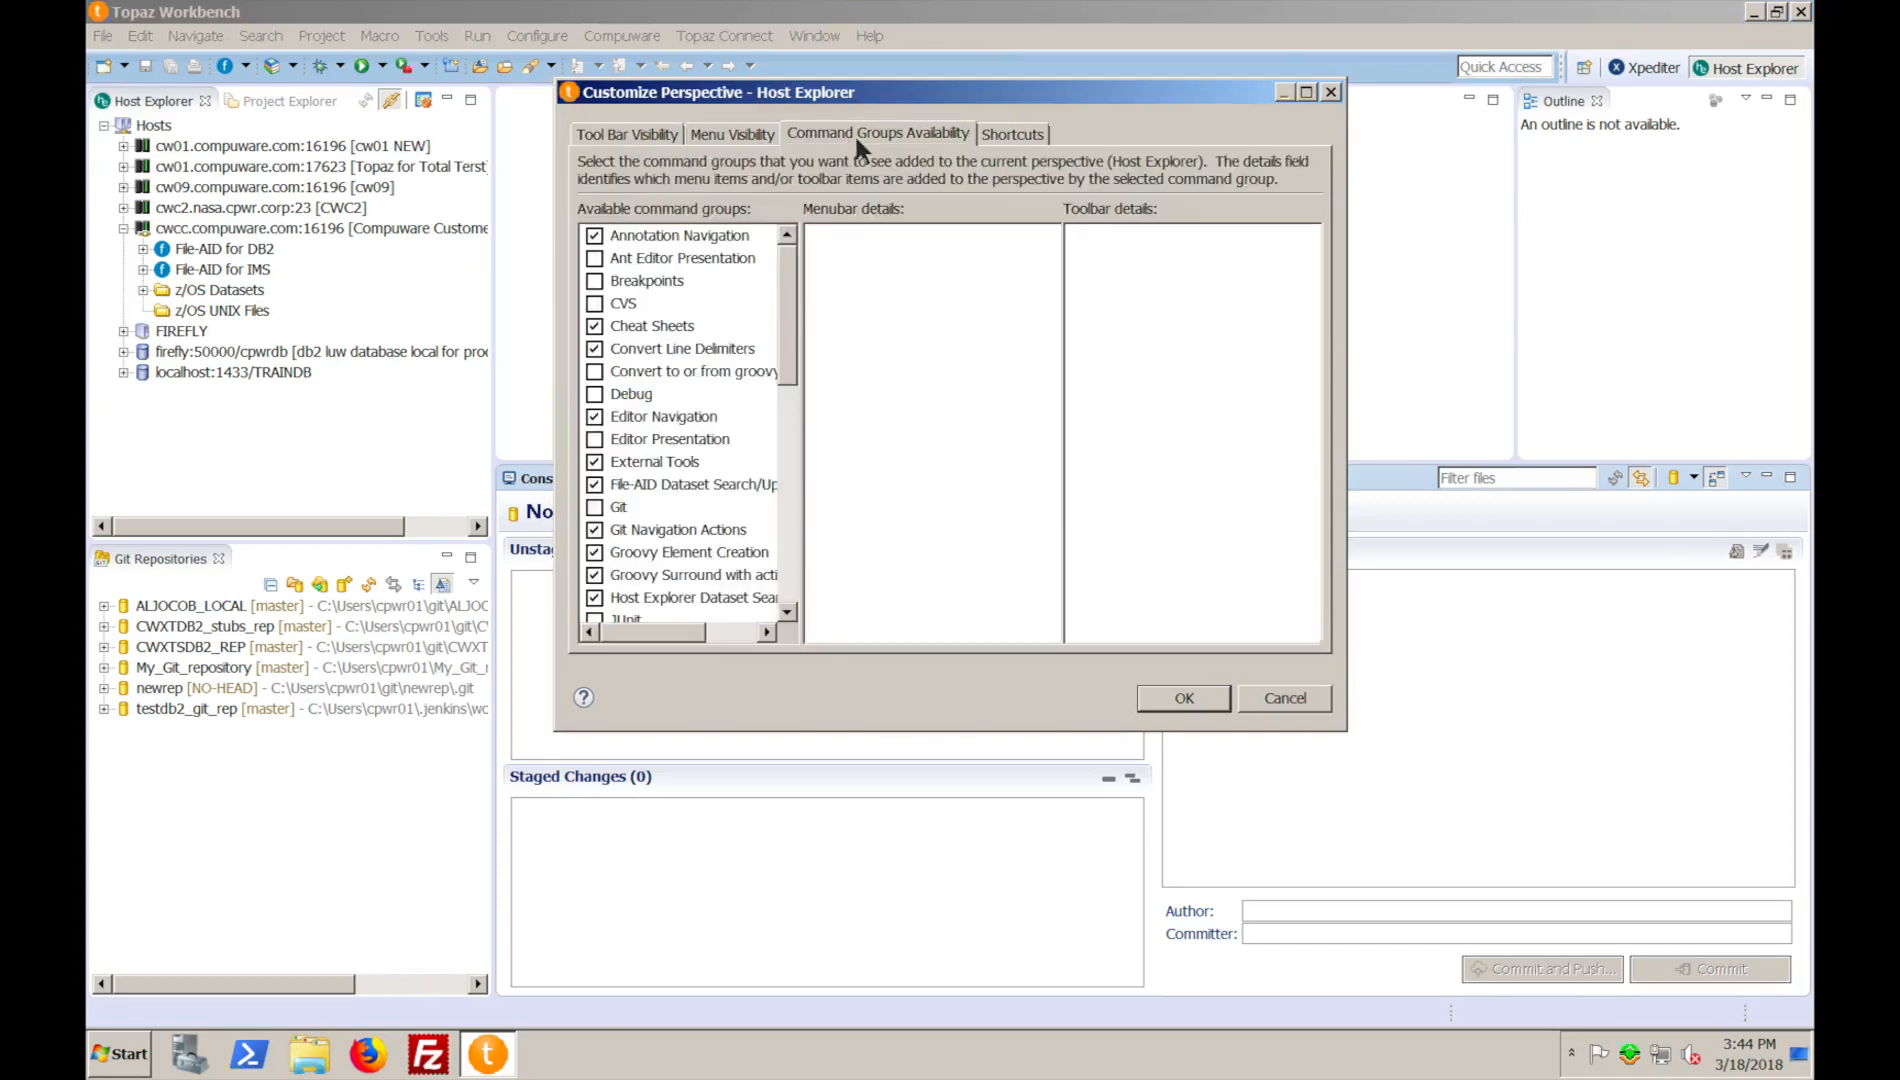
click(594, 507)
click(1165, 700)
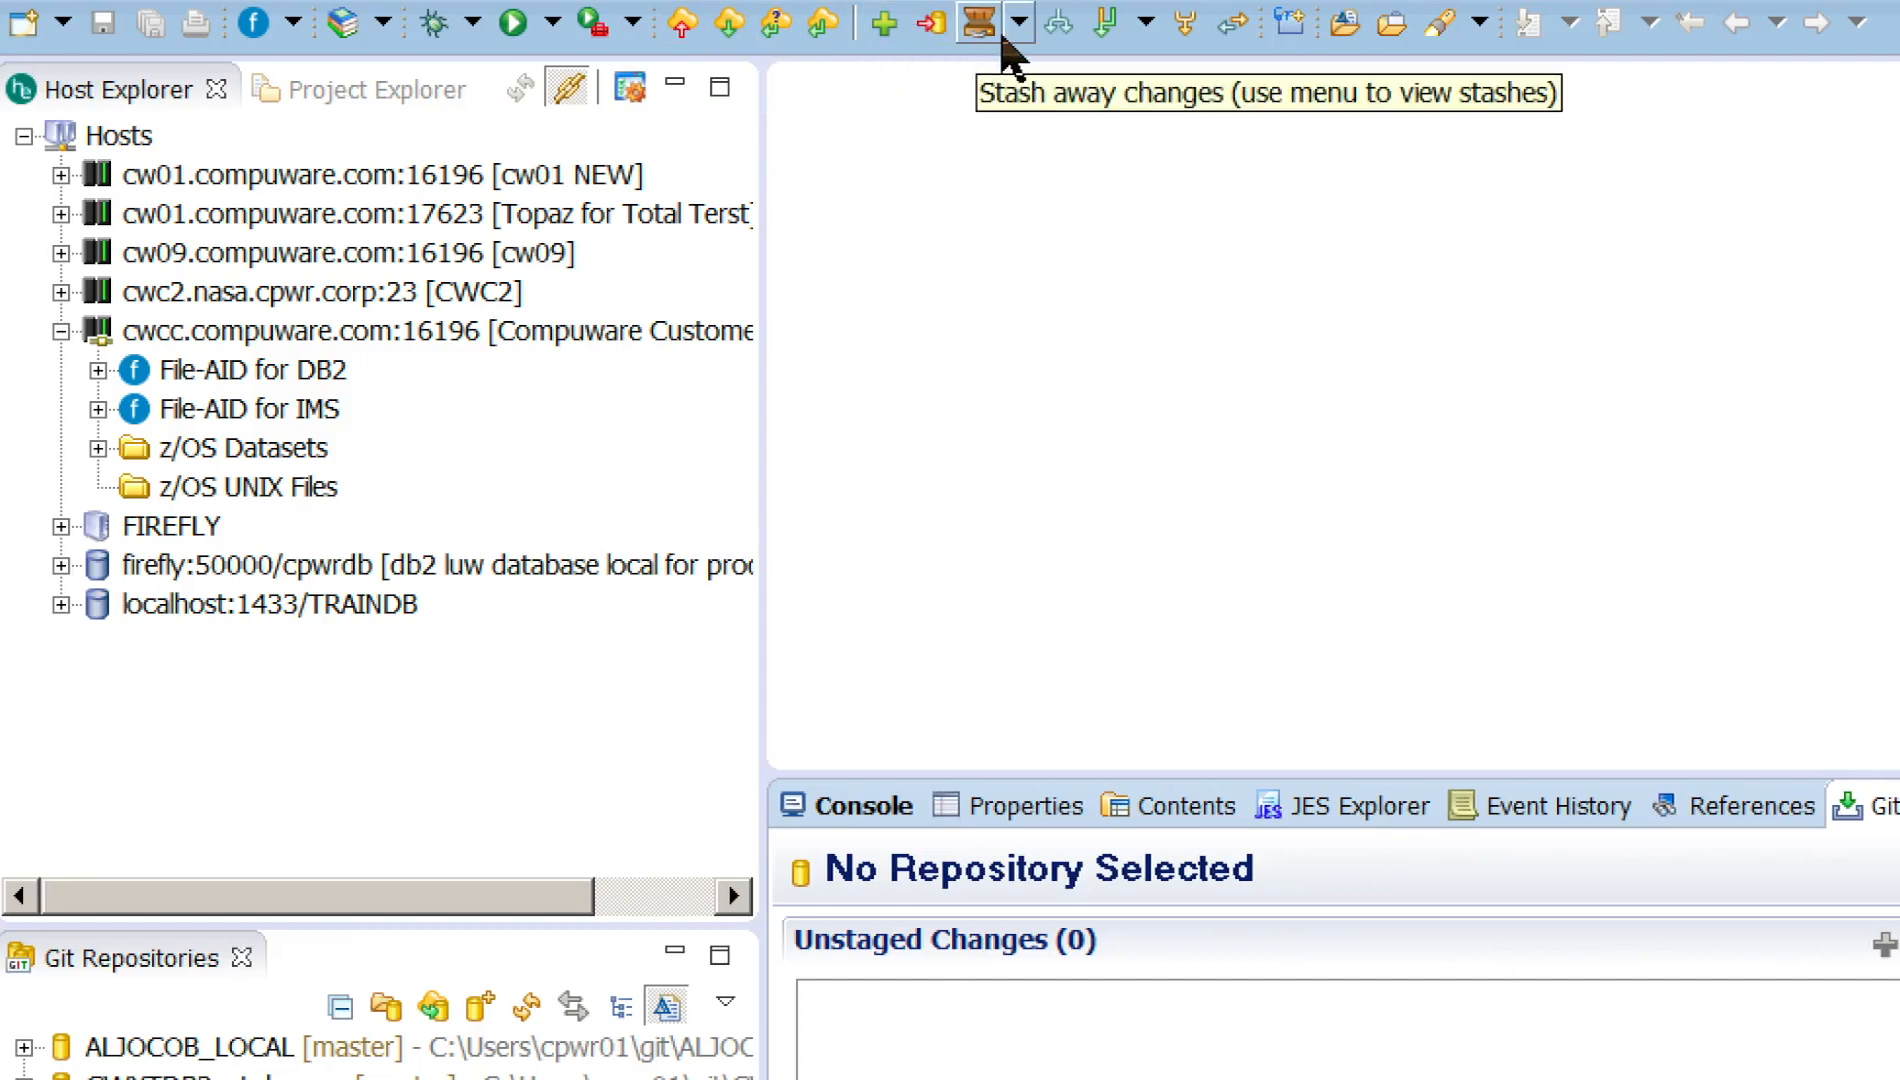
right_click(733, 5)
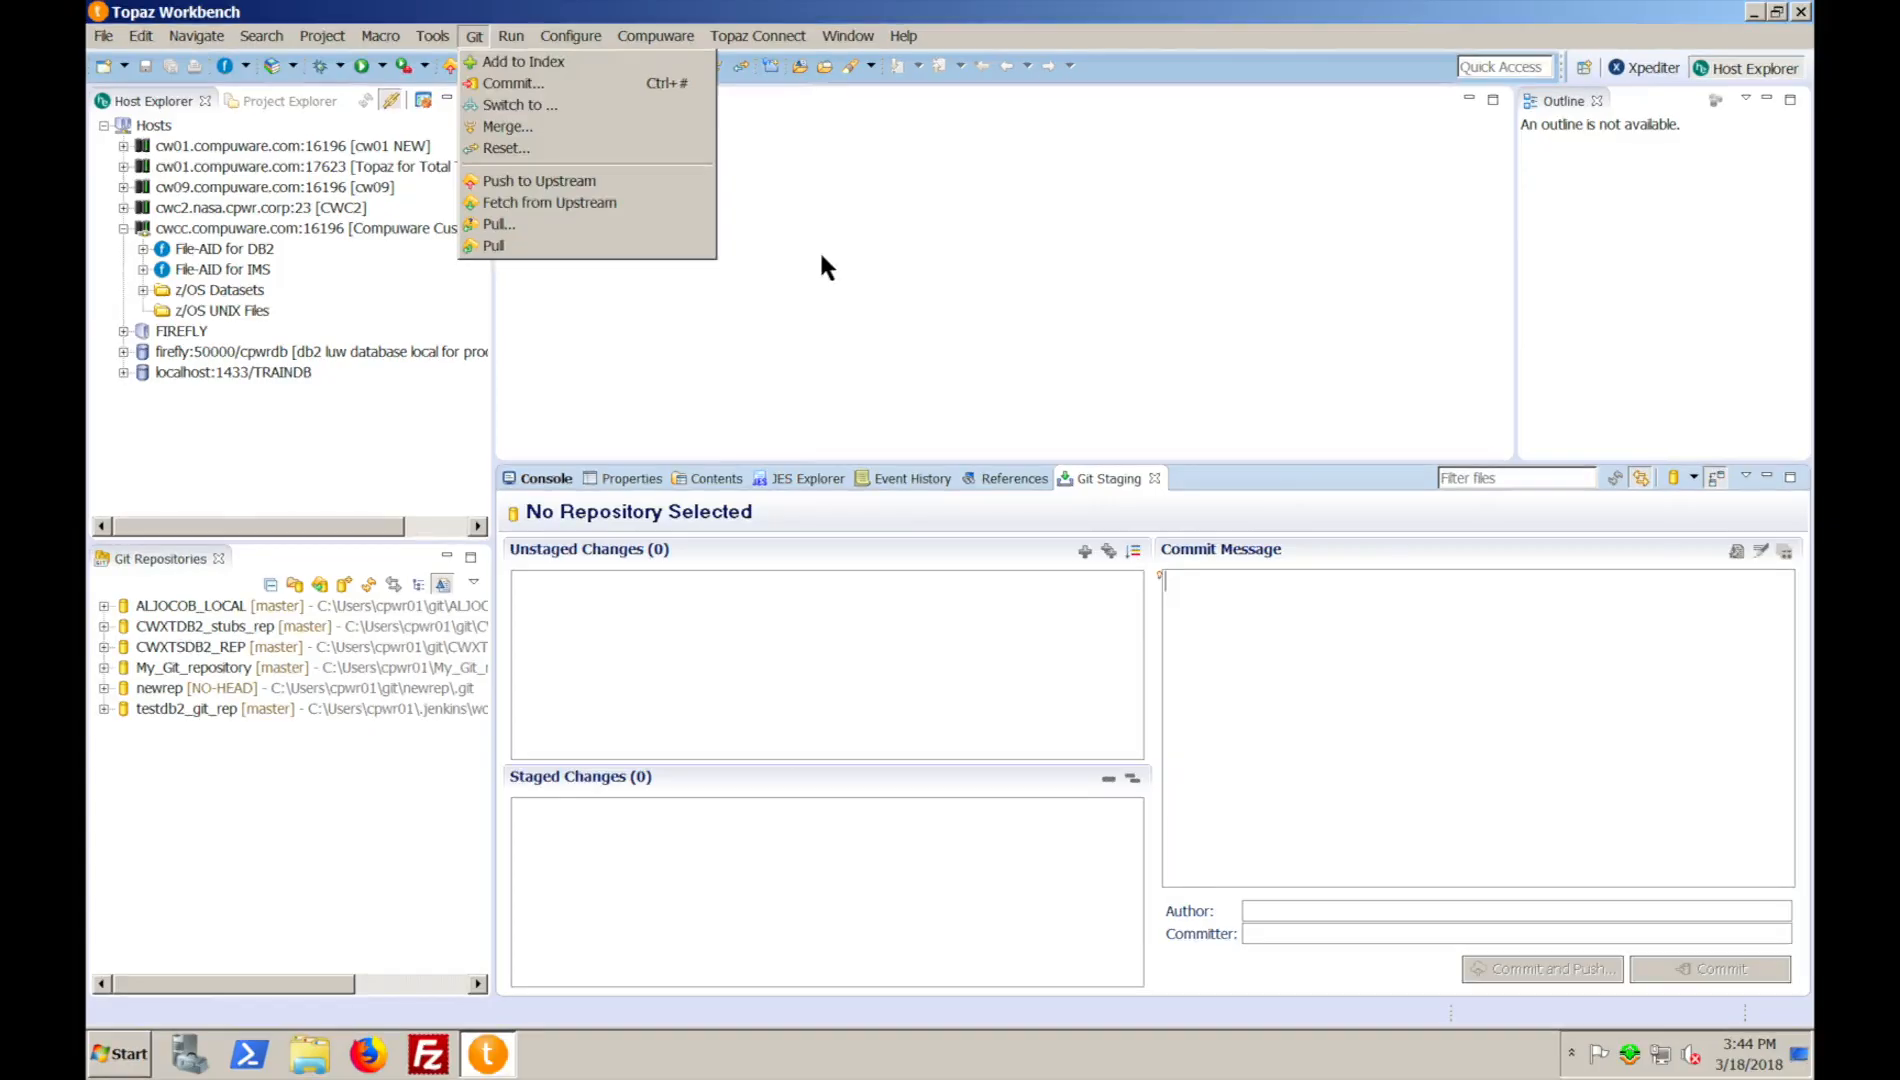
click(1386, 384)
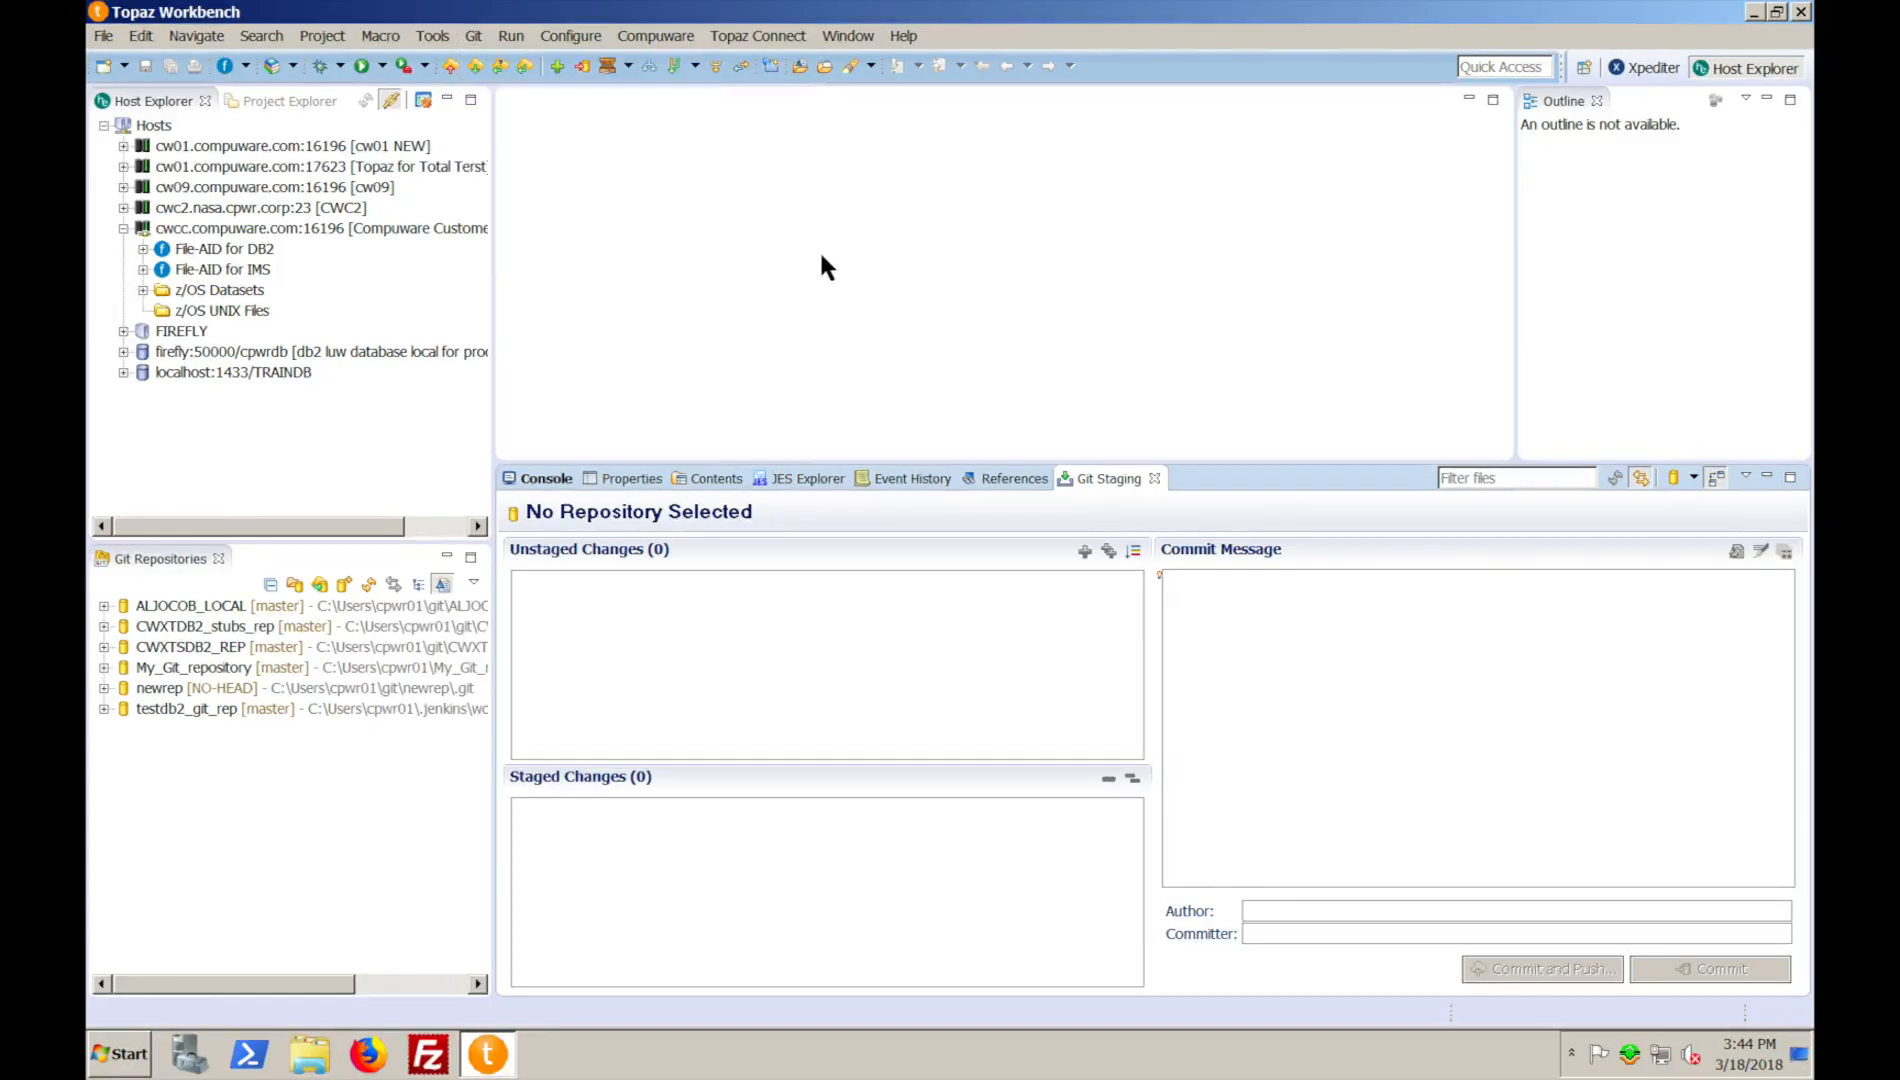